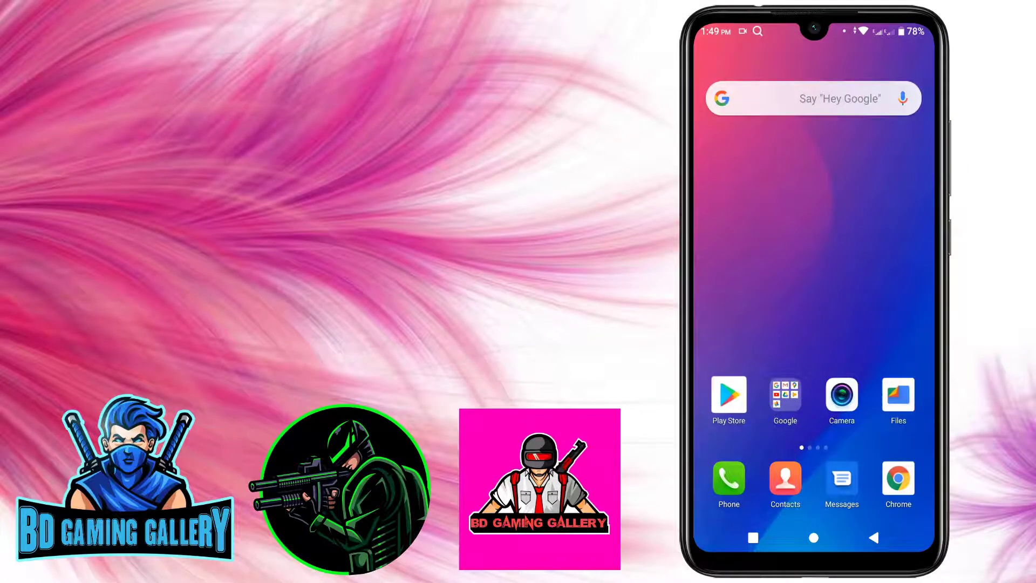
# Launch the Play Store and search for 'esport logo maker'.
pyautogui.moveTo(729, 405); pyautogui.dragTo(768, 381)
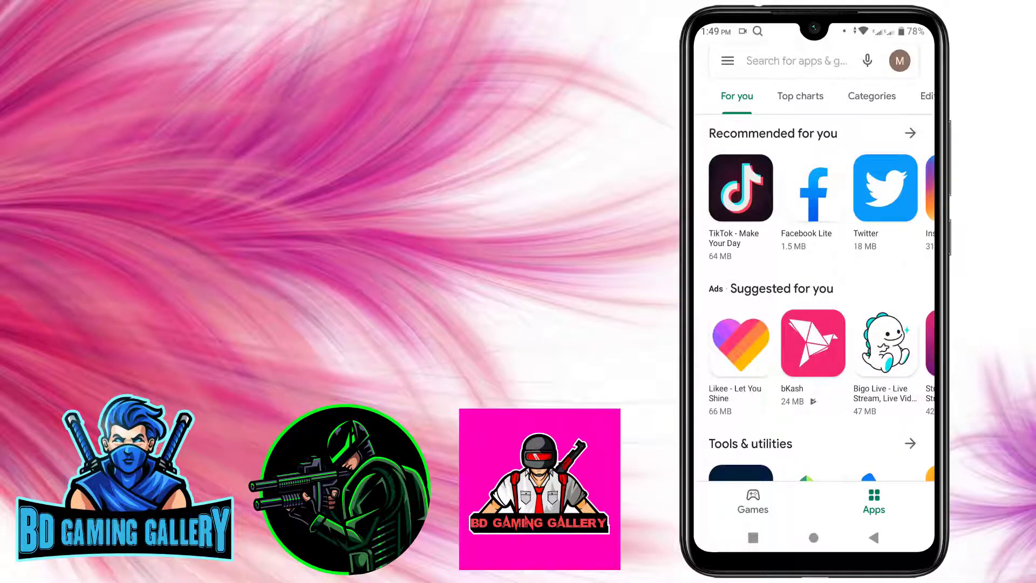
pyautogui.click(797, 60)
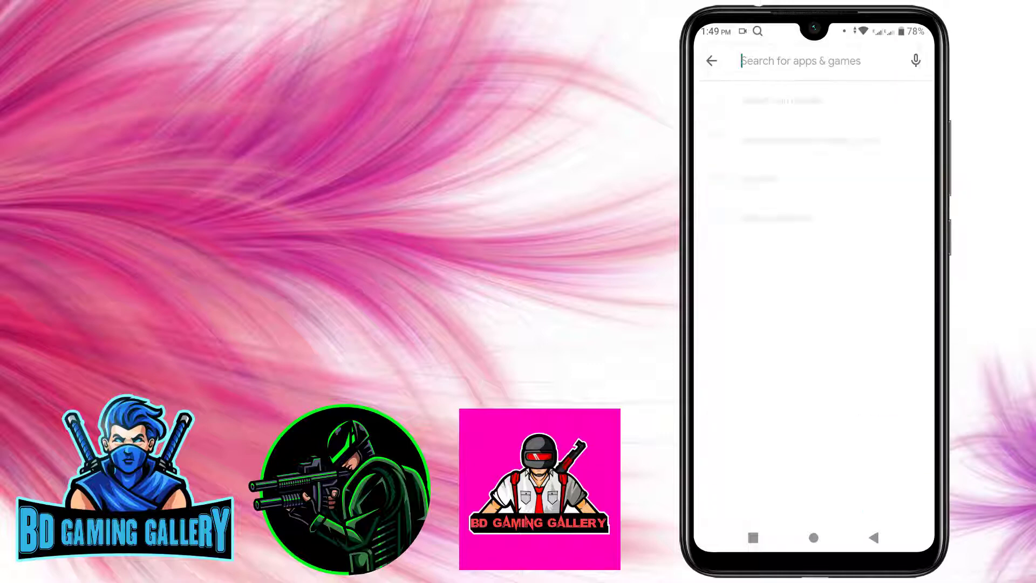
pyautogui.write('এ')
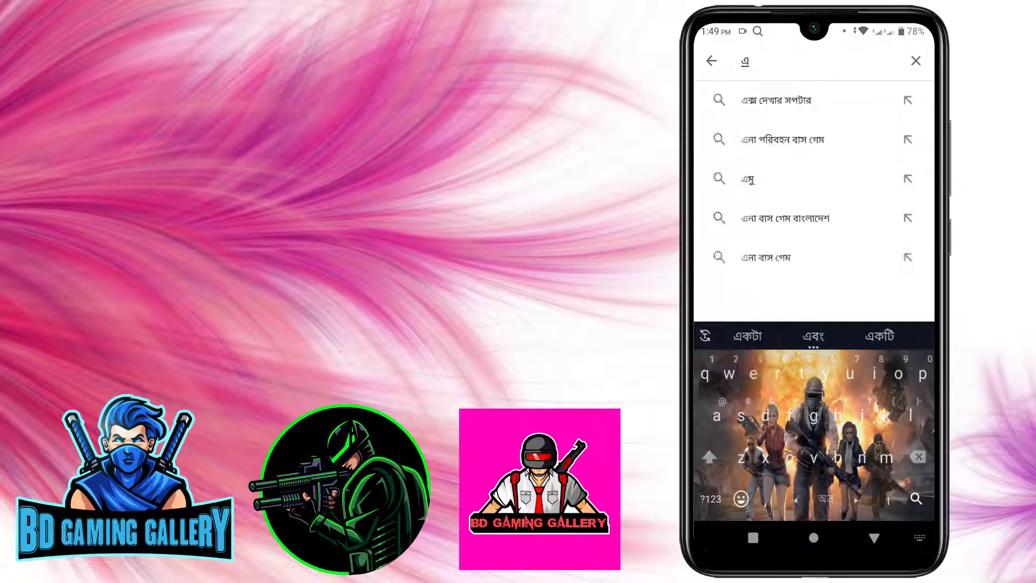
pyautogui.write('স্পরত')
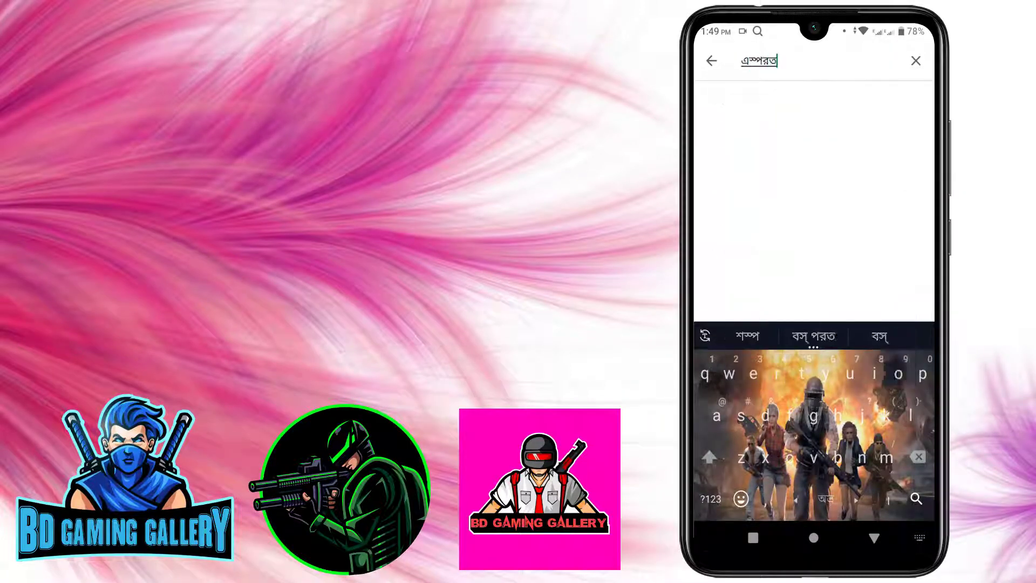
pyautogui.press('BackSpace')
pyautogui.press('BackSpace')
pyautogui.press('BackSpace')
pyautogui.press('BackSpace')
pyautogui.press('BackSpace')
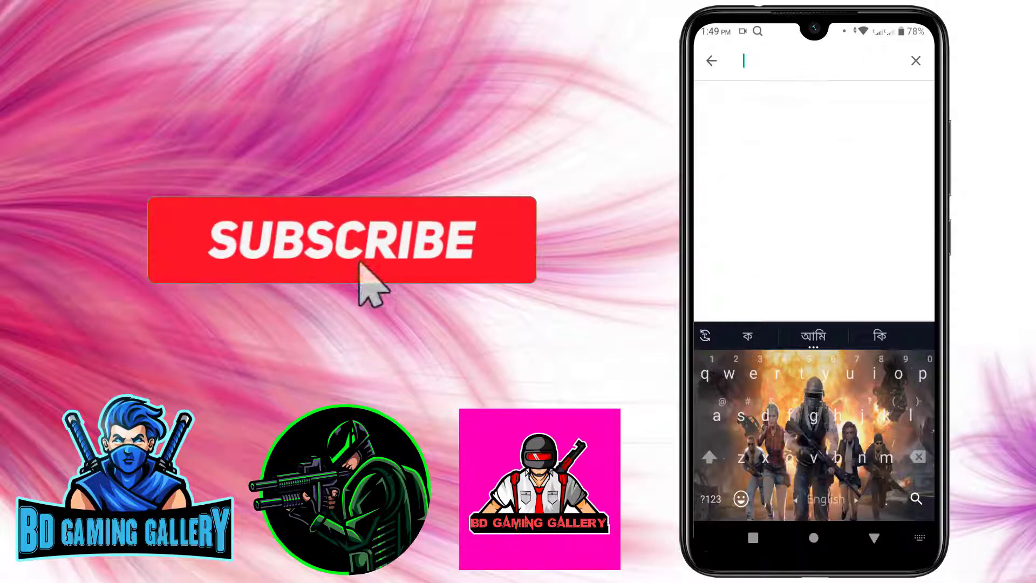
pyautogui.write('es')
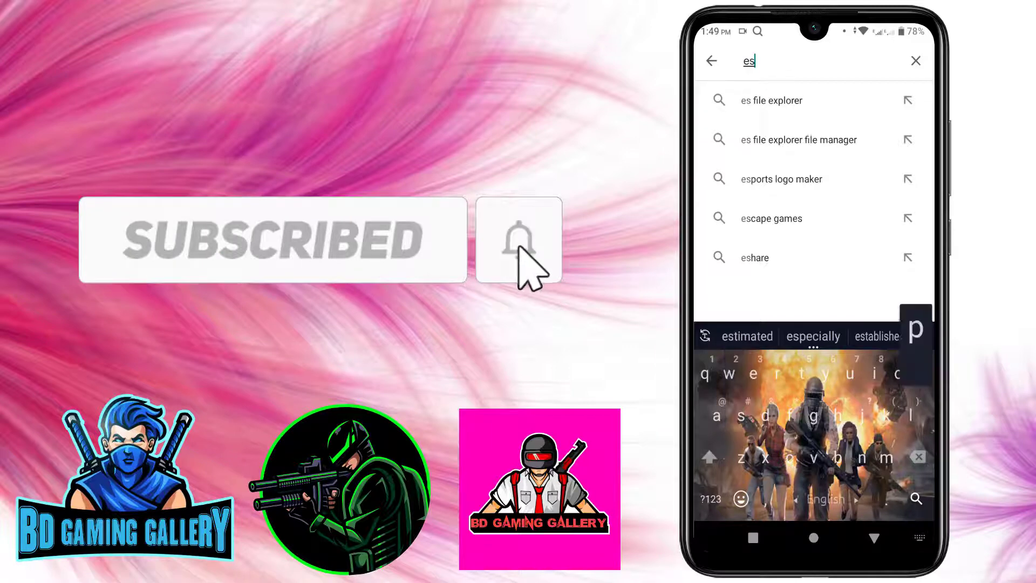
pyautogui.write('port')
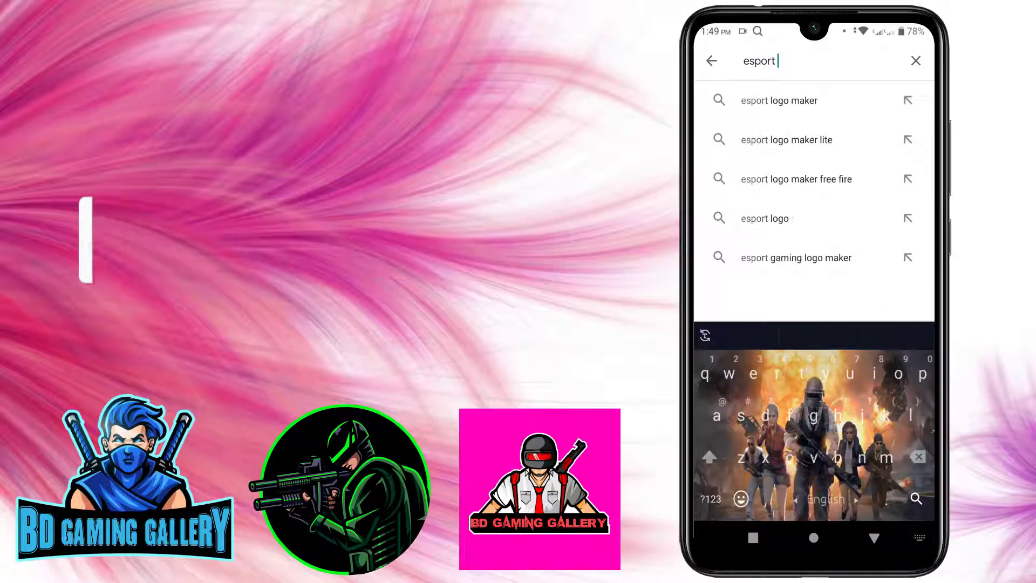
pyautogui.write(' logo ')
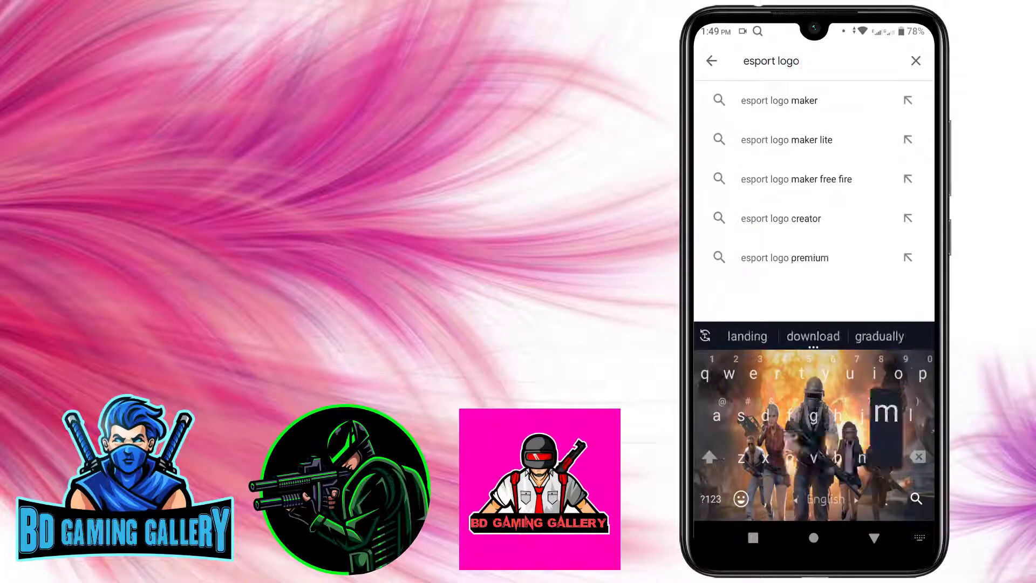
pyautogui.write('mak')
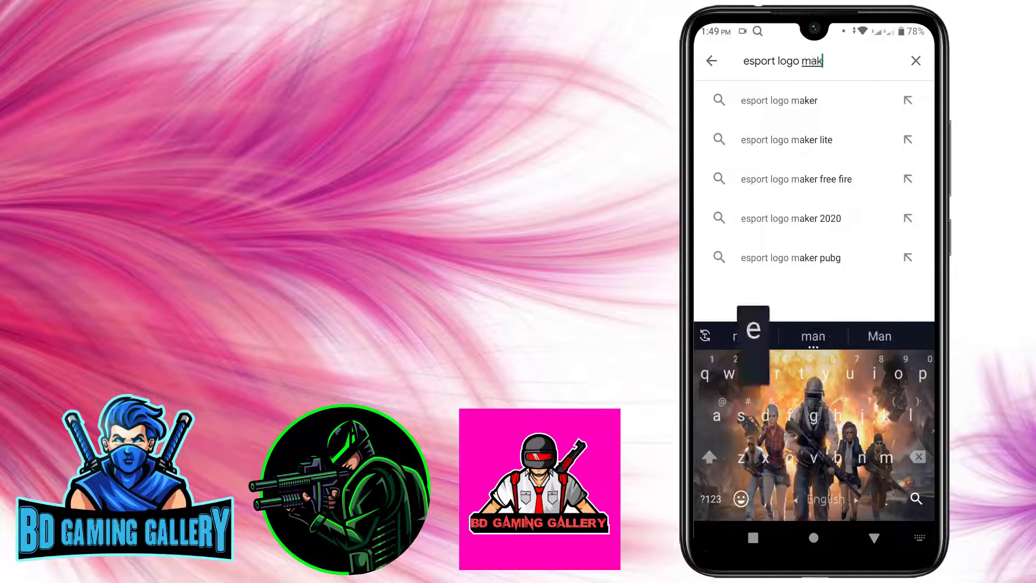
pyautogui.write('er')
pyautogui.press('Return')
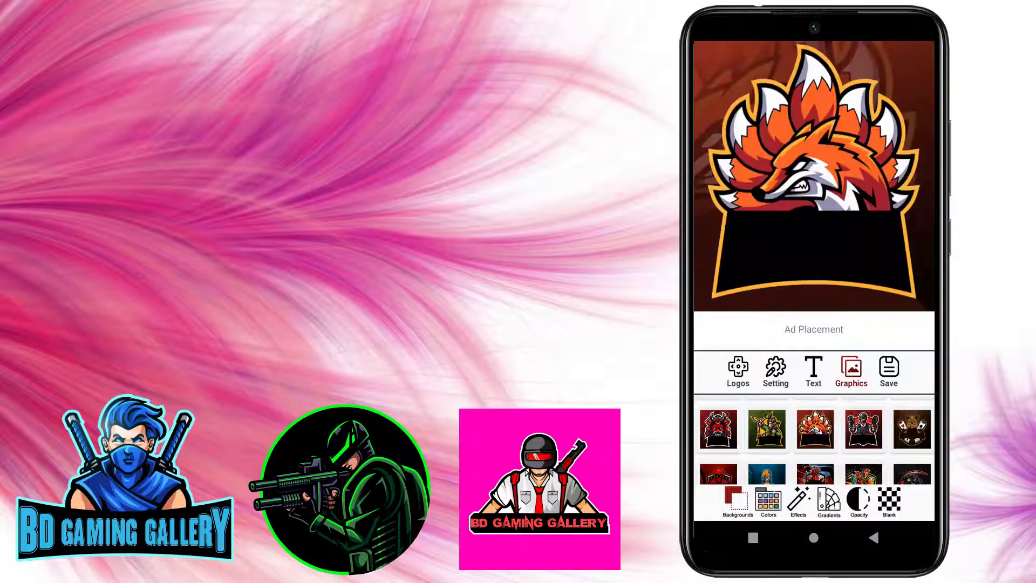
# Try the gas-mask character and red dragon shield logos on the canvas.
pyautogui.scroll(-1, 815, 440)
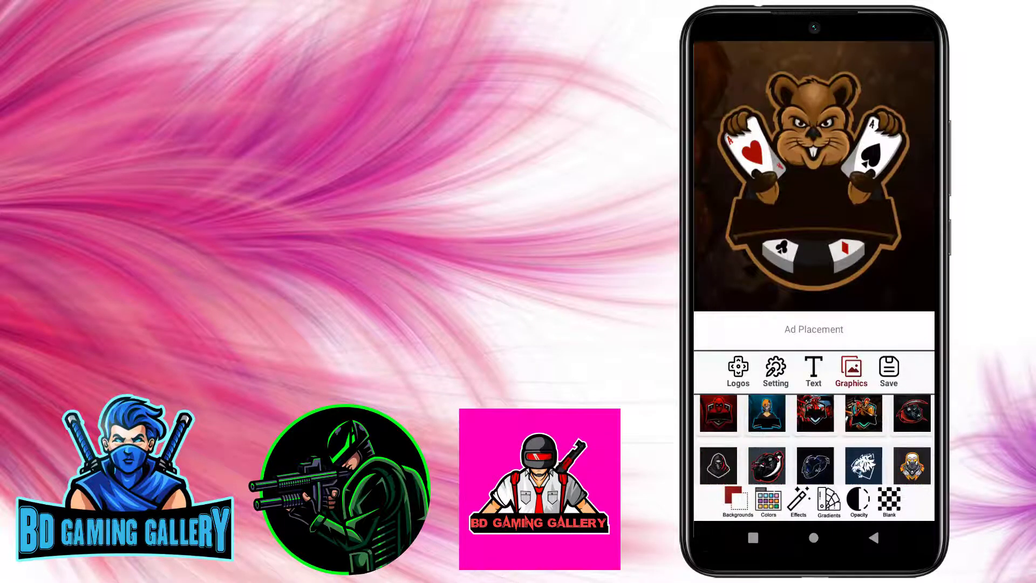
pyautogui.click(767, 413)
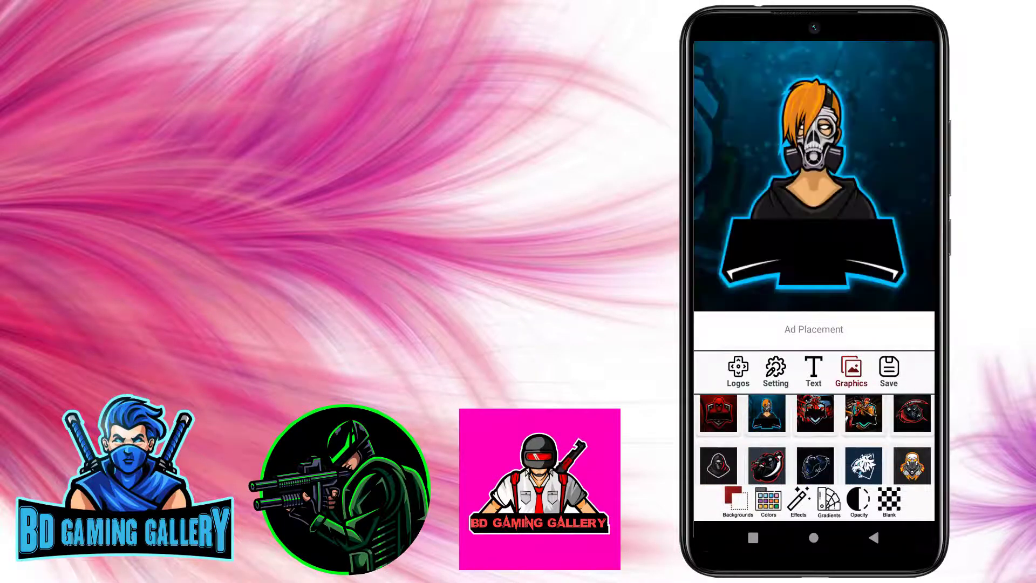
pyautogui.click(815, 413)
pyautogui.scroll(-5, 815, 439)
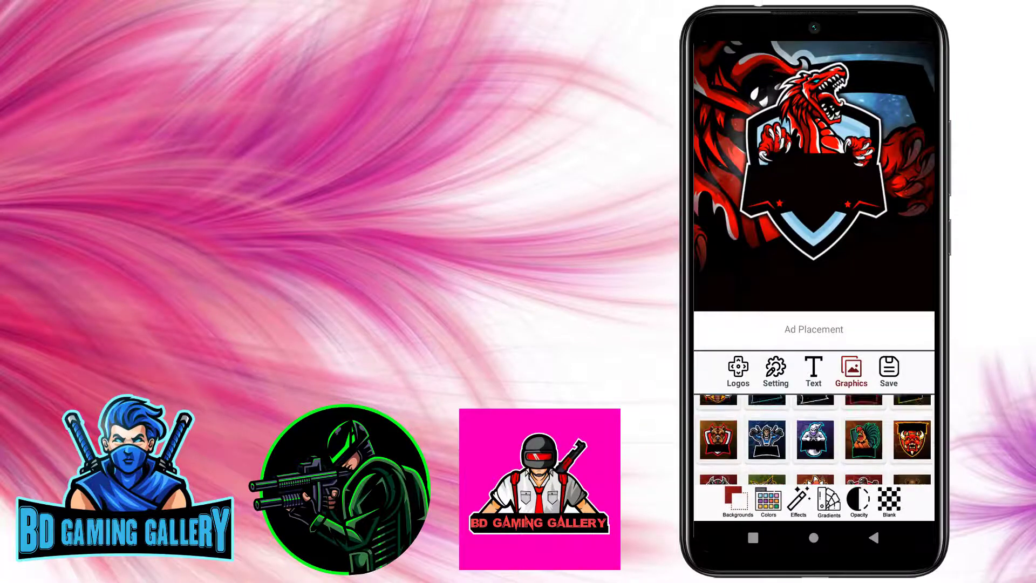
pyautogui.scroll(1, 815, 443)
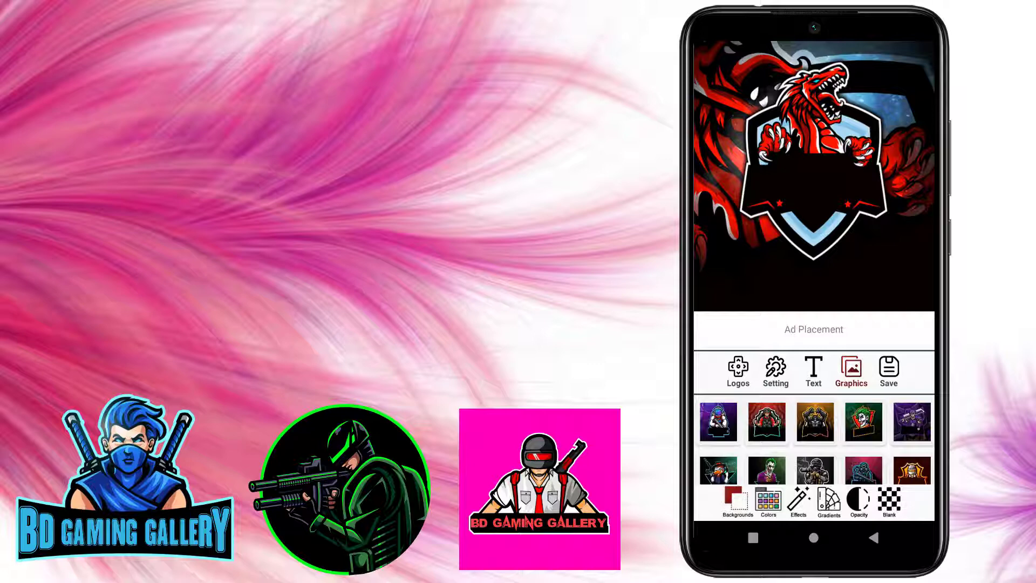
# Switch the logo to the blue armored gunner mascot and open the text entry prompt.
pyautogui.scroll(-2, 816, 440)
pyautogui.scroll(-2, 815, 440)
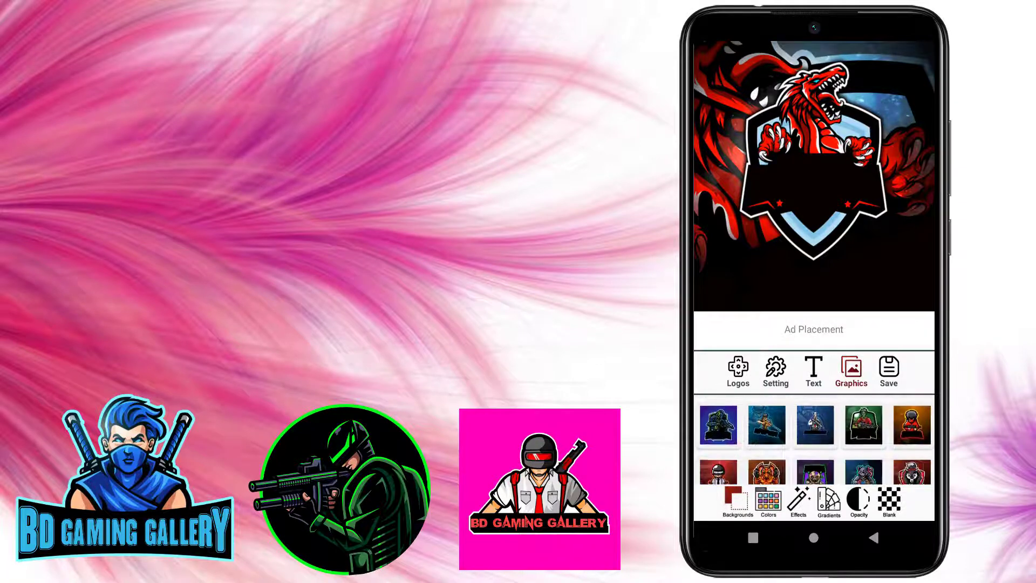
pyautogui.scroll(-2, 816, 439)
pyautogui.scroll(-2, 815, 440)
pyautogui.scroll(-2, 816, 439)
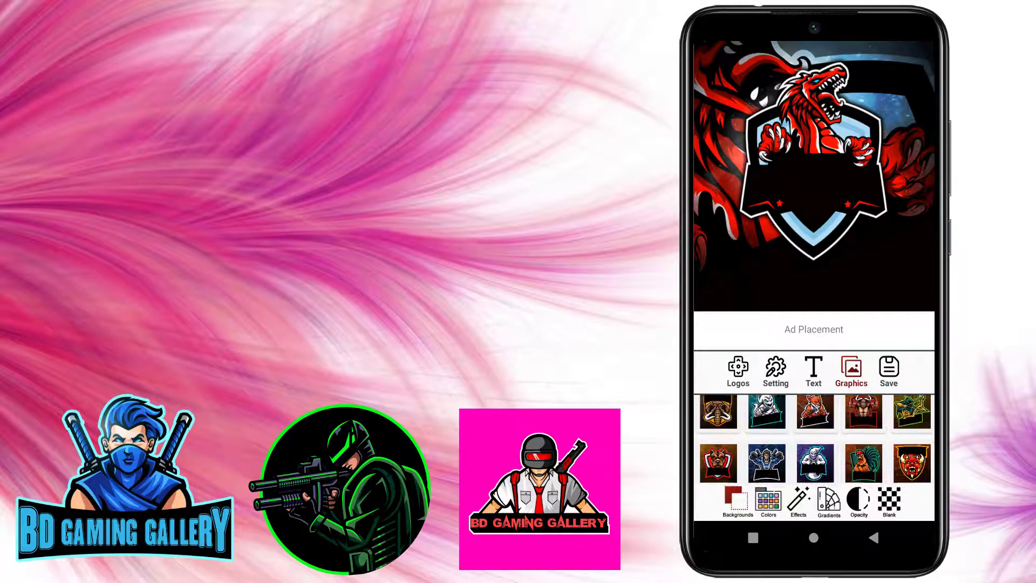
pyautogui.scroll(-2, 815, 440)
pyautogui.scroll(-2, 815, 440)
pyautogui.scroll(-2, 816, 440)
pyautogui.scroll(-1, 815, 440)
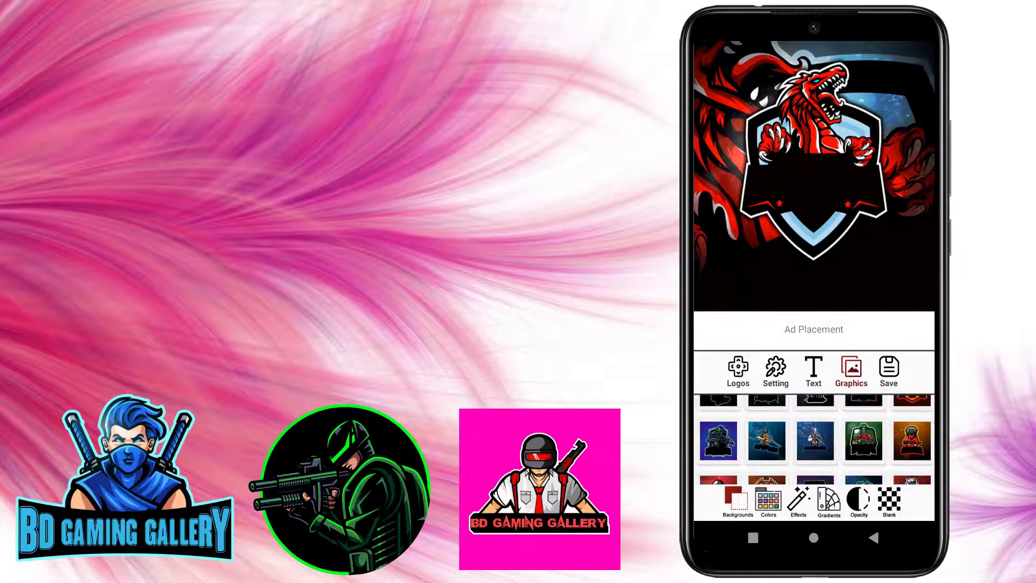
pyautogui.click(718, 454)
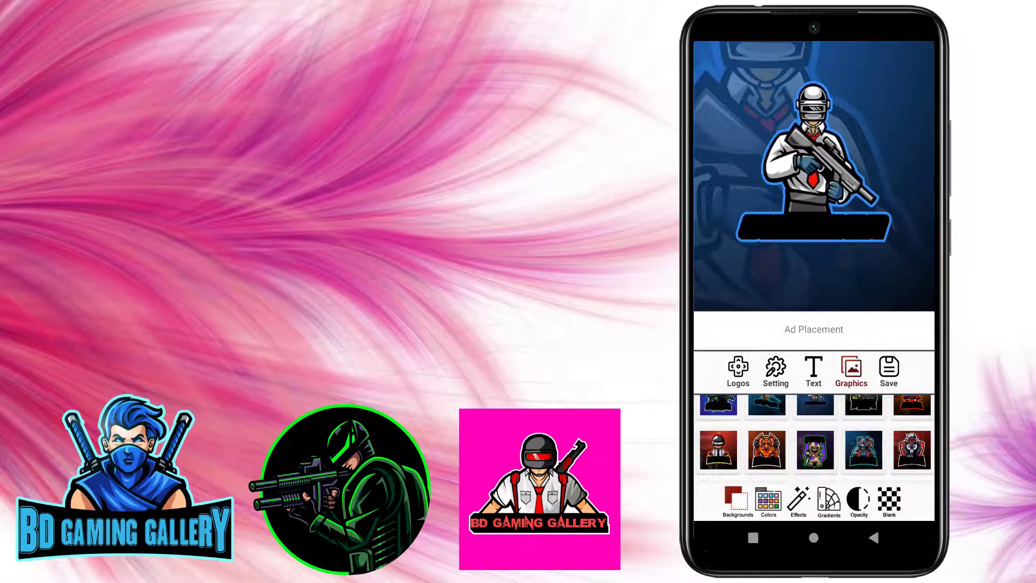
pyautogui.scroll(2, 815, 440)
pyautogui.scroll(2, 815, 440)
pyautogui.scroll(-1, 815, 440)
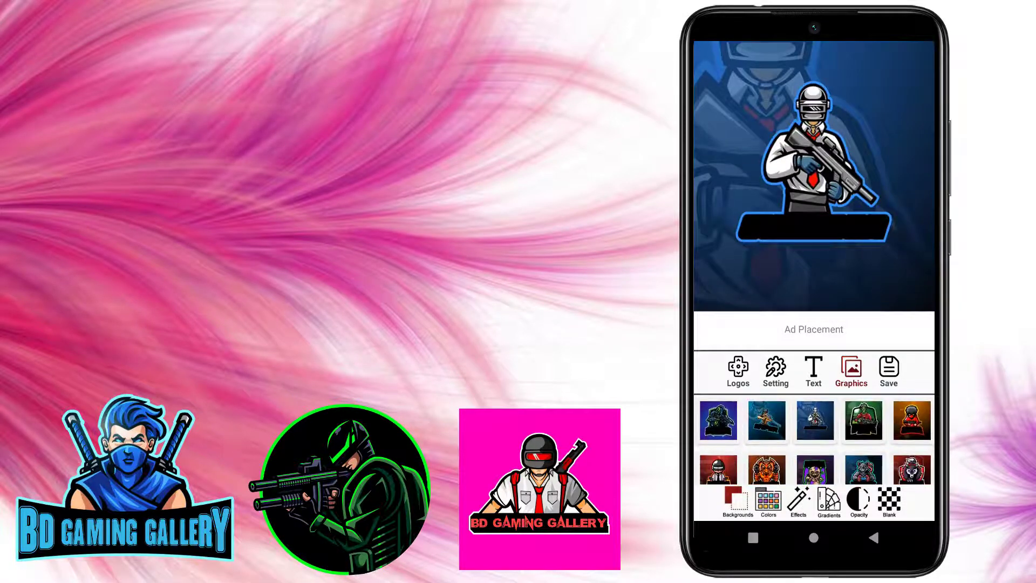
pyautogui.click(718, 420)
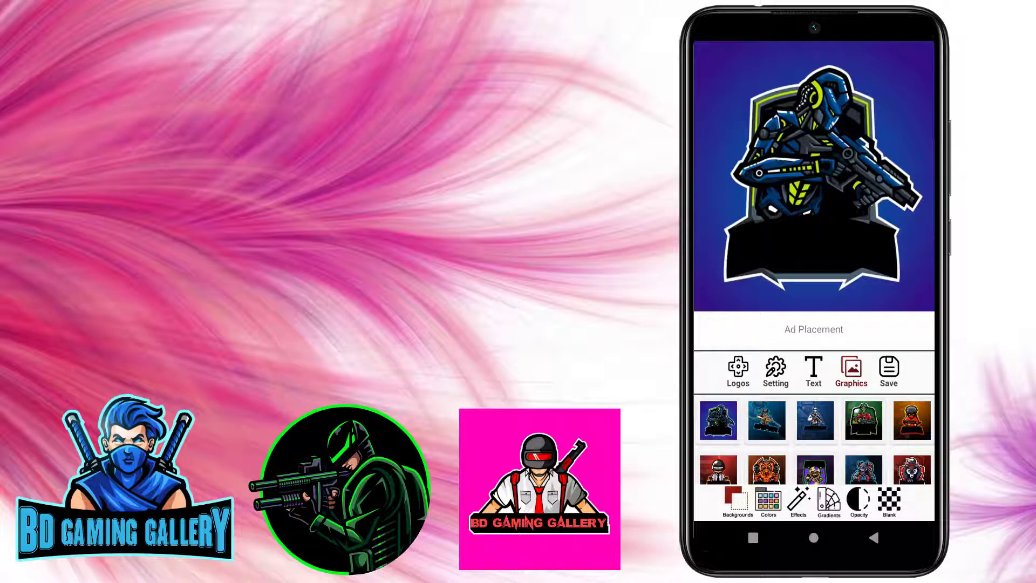
pyautogui.scroll(1, 816, 440)
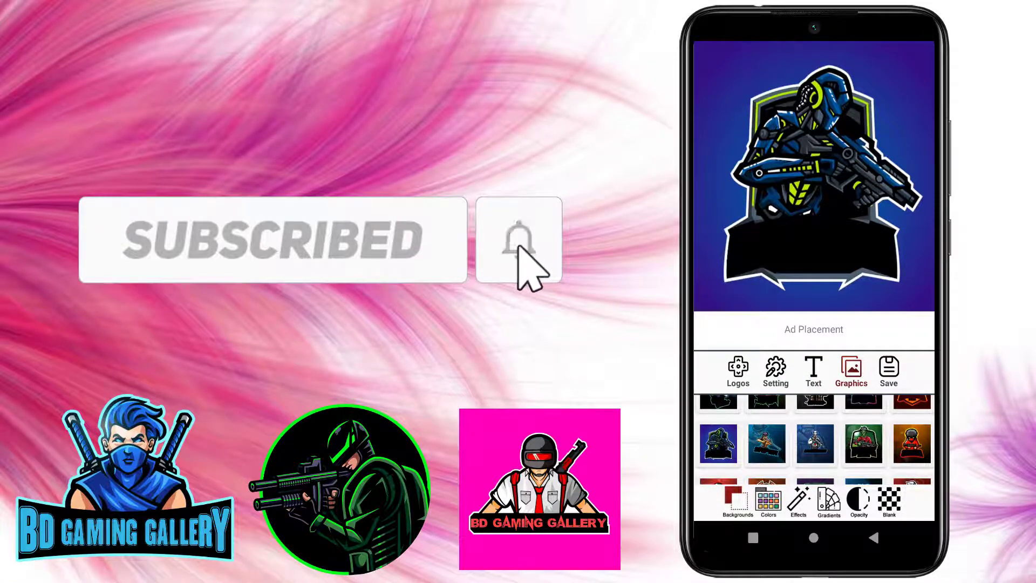
pyautogui.click(813, 369)
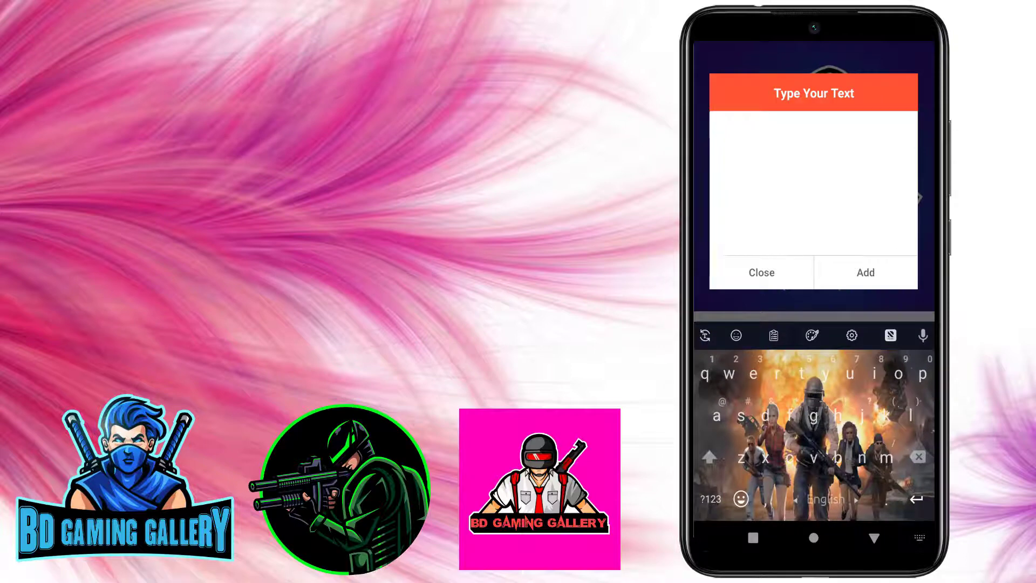
# Enter 'NINJA GAMER' in capitals and add it to the logo.
pyautogui.click(711, 499)
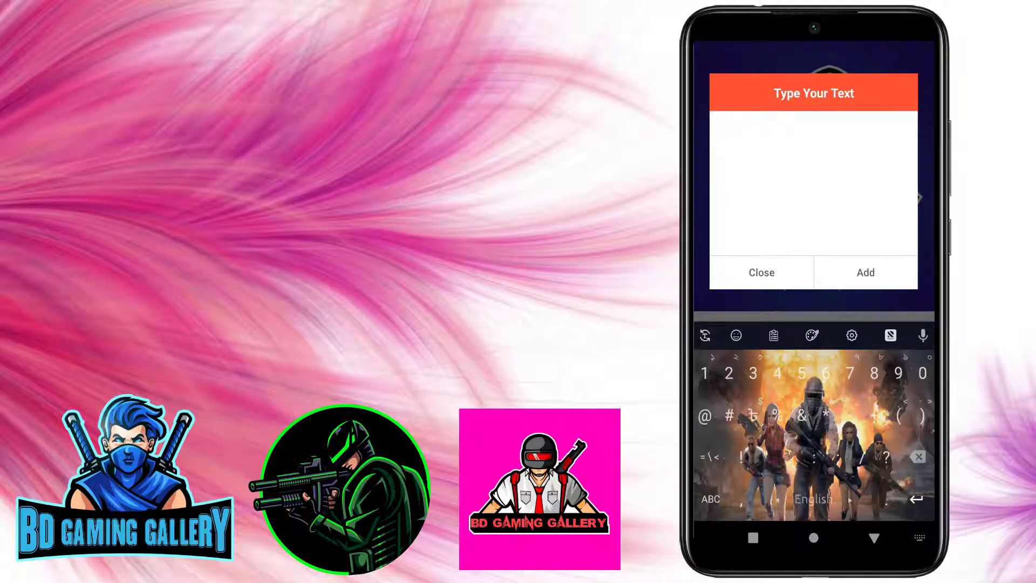
pyautogui.click(711, 499)
pyautogui.click(863, 457)
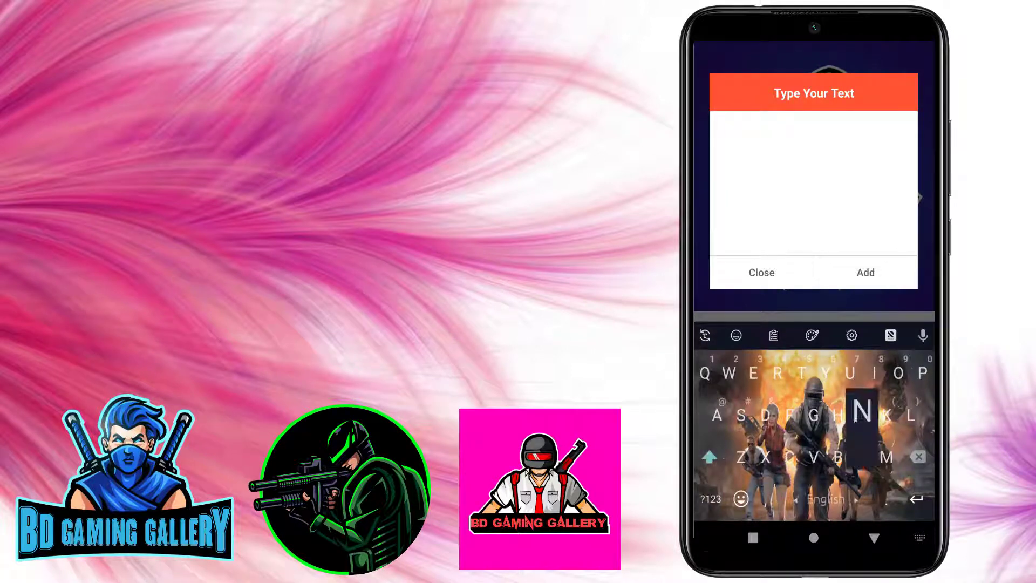
pyautogui.write('NI')
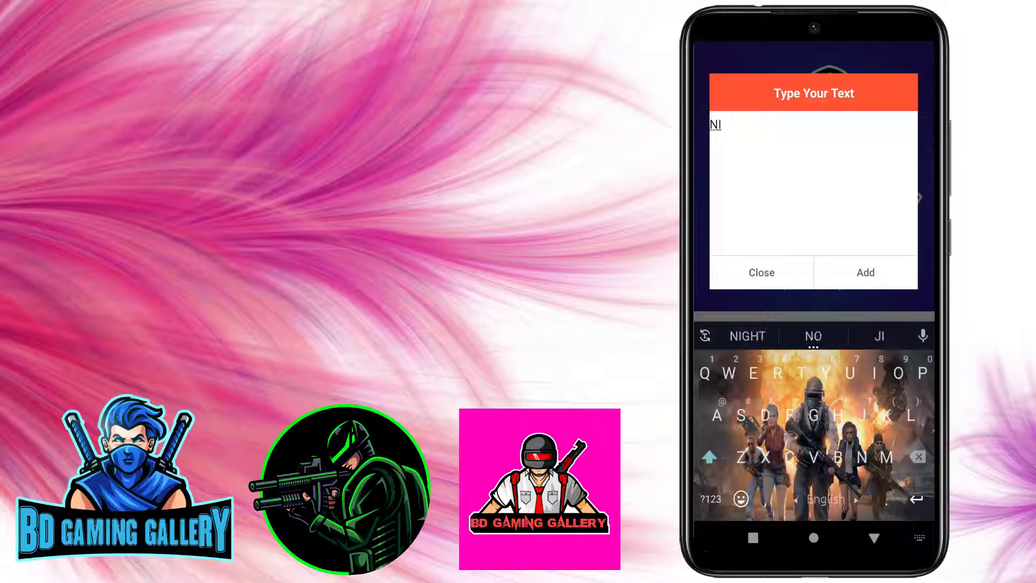
pyautogui.write('NJa')
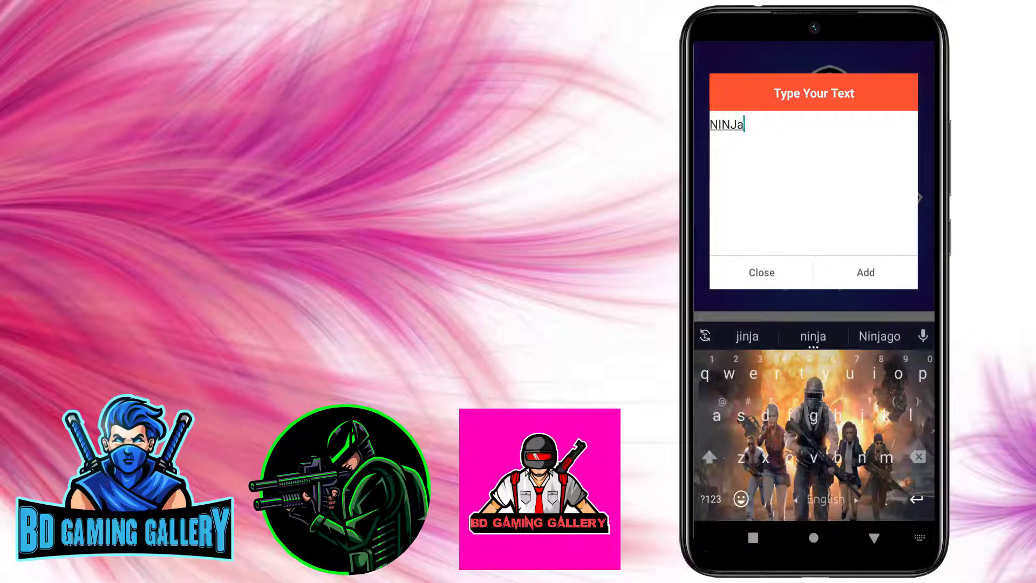
pyautogui.press('BackSpace')
pyautogui.write('A ')
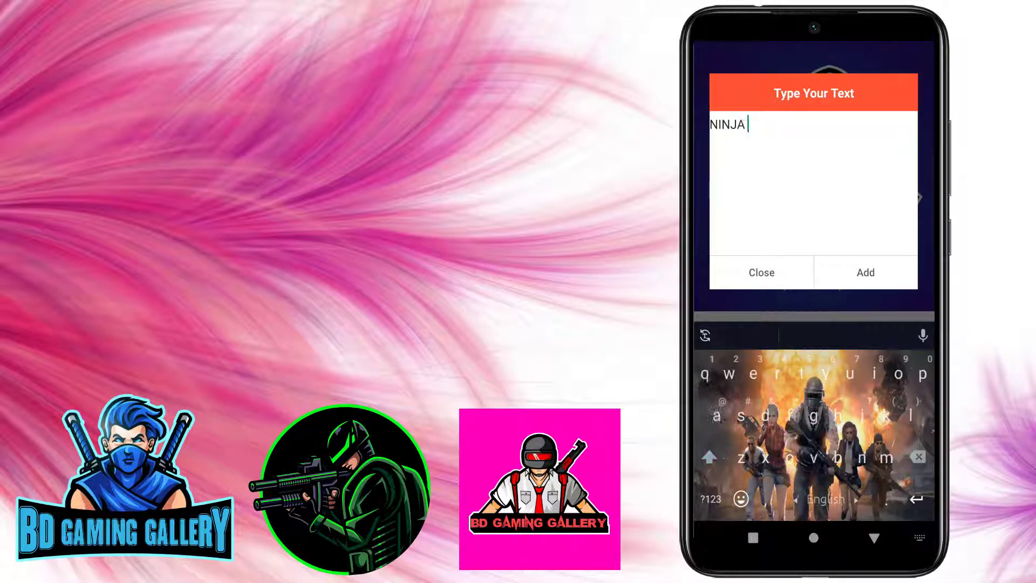
pyautogui.write('GAME')
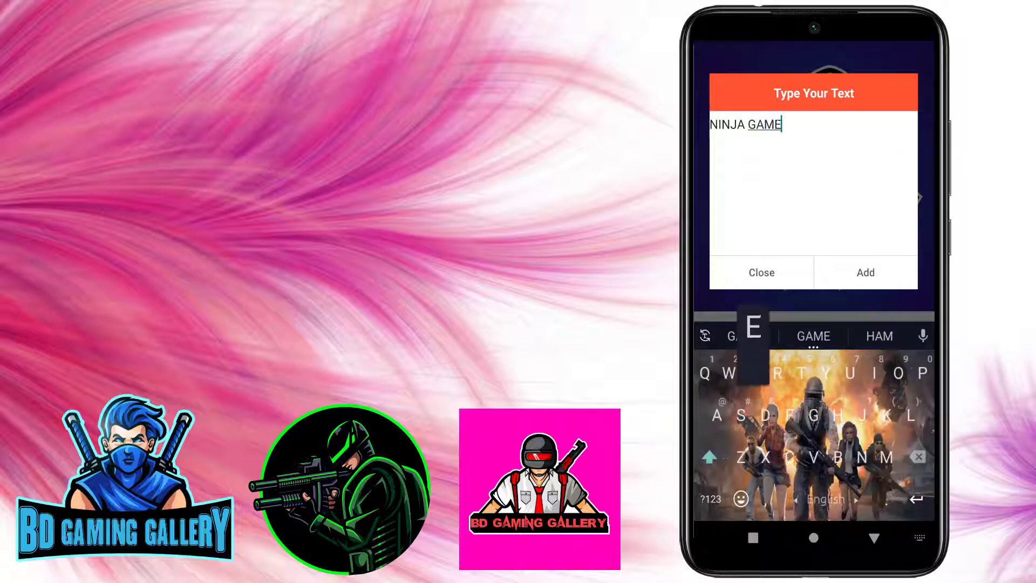
pyautogui.write('R')
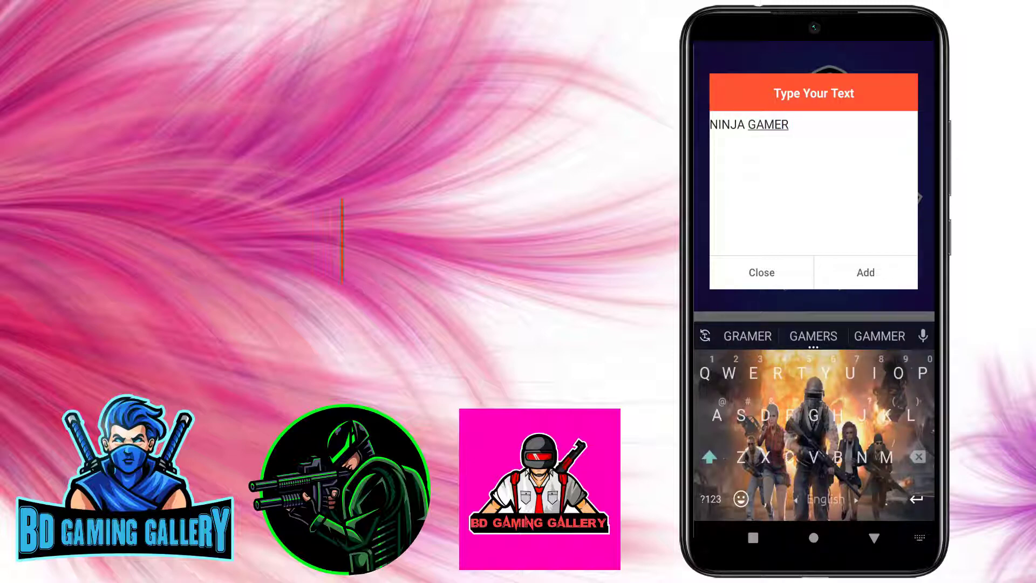
pyautogui.click(866, 272)
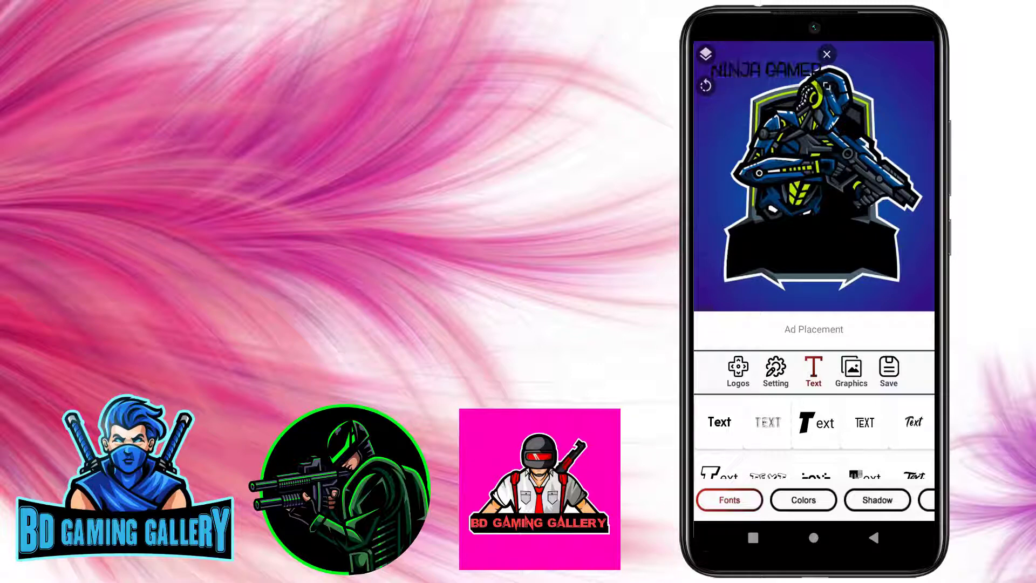
# Scroll the font list, then show the colour palette for the NINJA GAMER text.
pyautogui.scroll(-1, 815, 443)
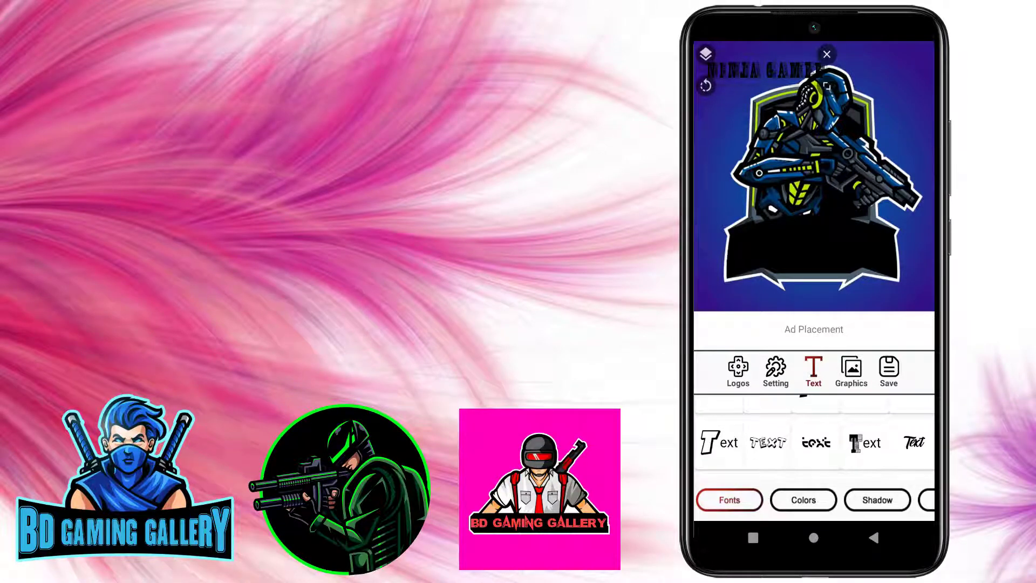
pyautogui.click(804, 500)
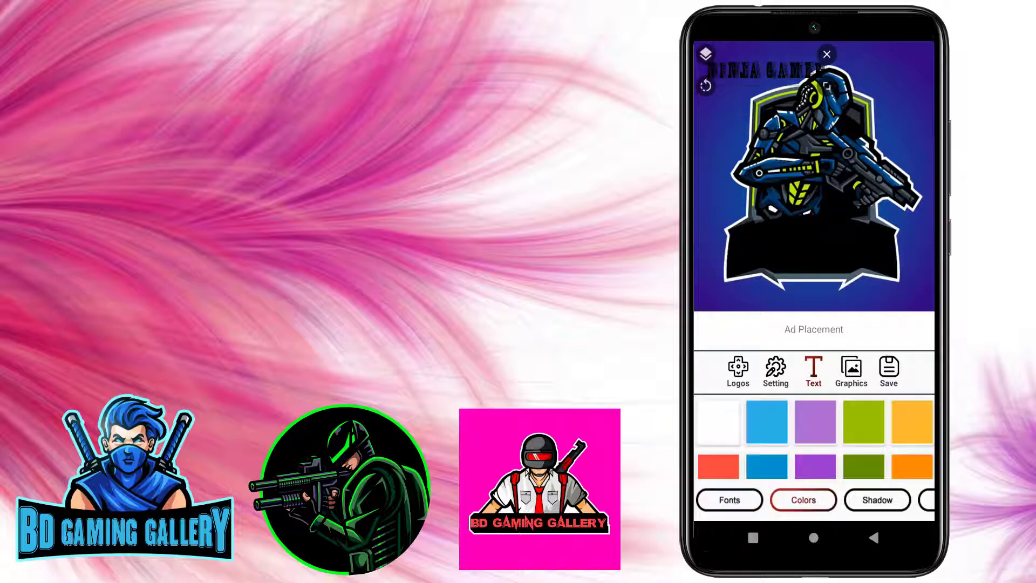
# Colour NINJA GAMER lime, move it onto the black banner and enlarge it.
pyautogui.click(767, 421)
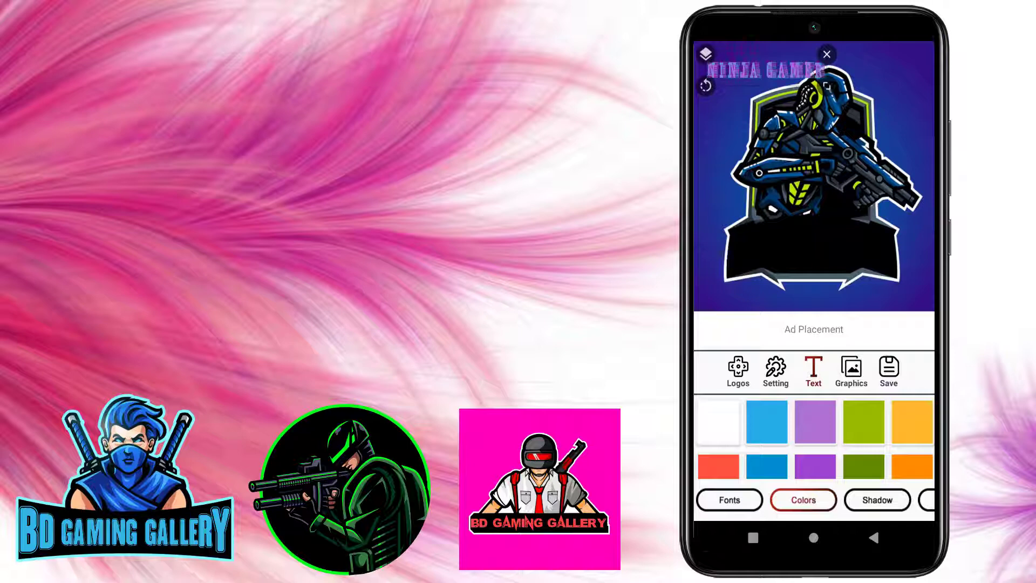
pyautogui.click(863, 422)
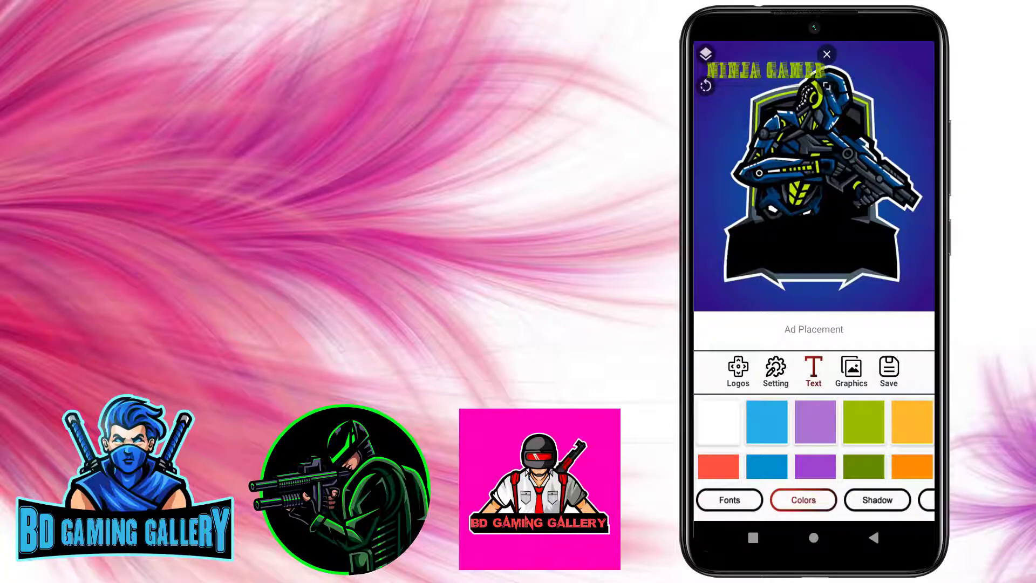
pyautogui.moveTo(766, 70); pyautogui.dragTo(812, 246)
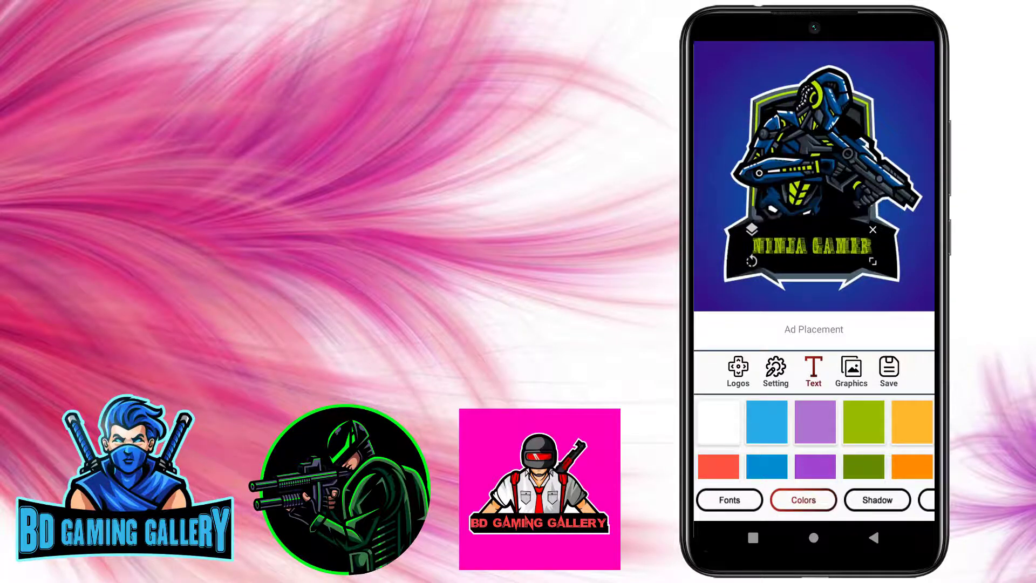
pyautogui.moveTo(872, 261); pyautogui.dragTo(890, 265)
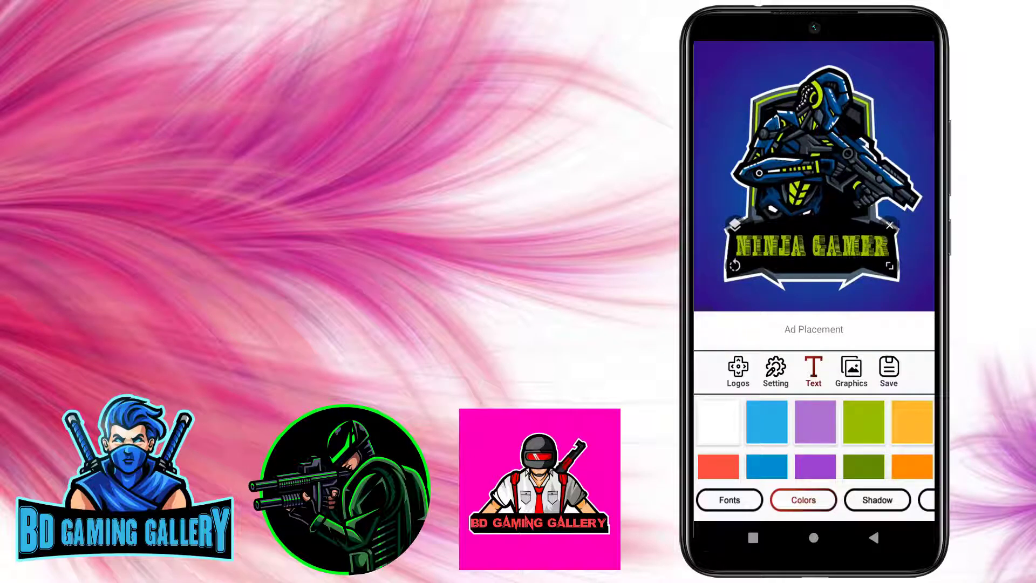
pyautogui.moveTo(812, 246); pyautogui.dragTo(813, 246)
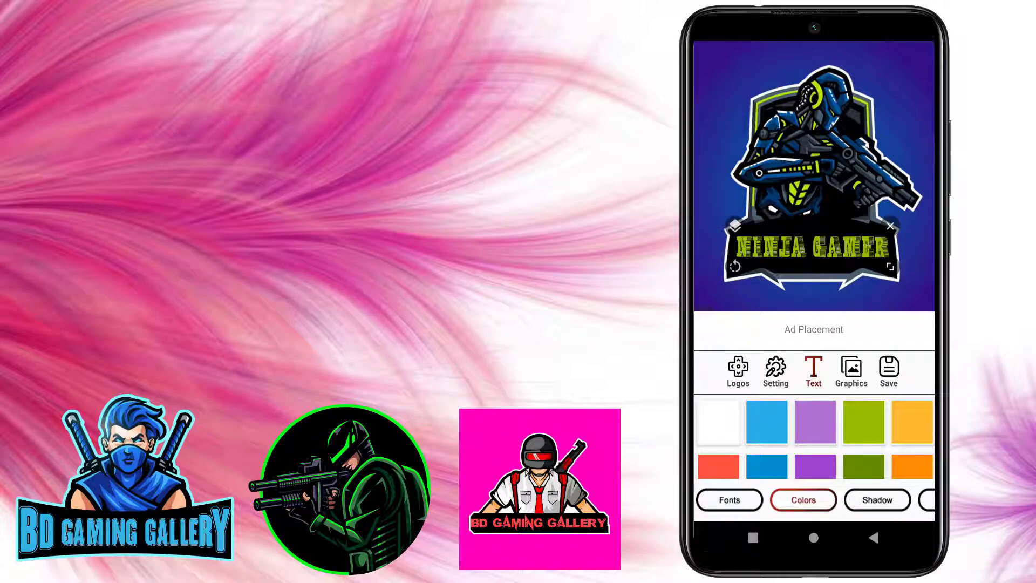
# Preview various fonts on NINJA GAMER, including outlined, blocky, script and condensed styles.
pyautogui.click(729, 500)
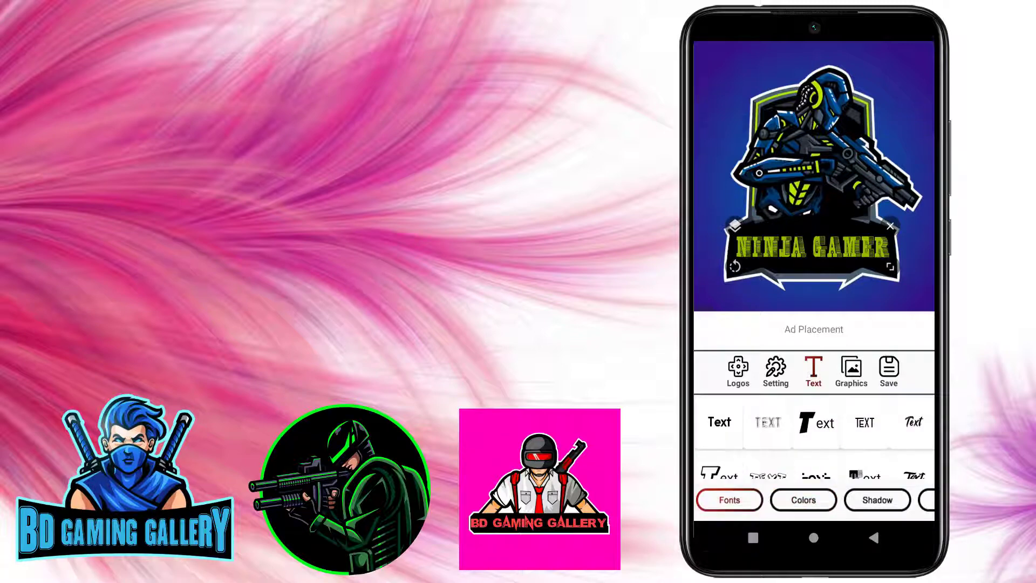
pyautogui.click(865, 422)
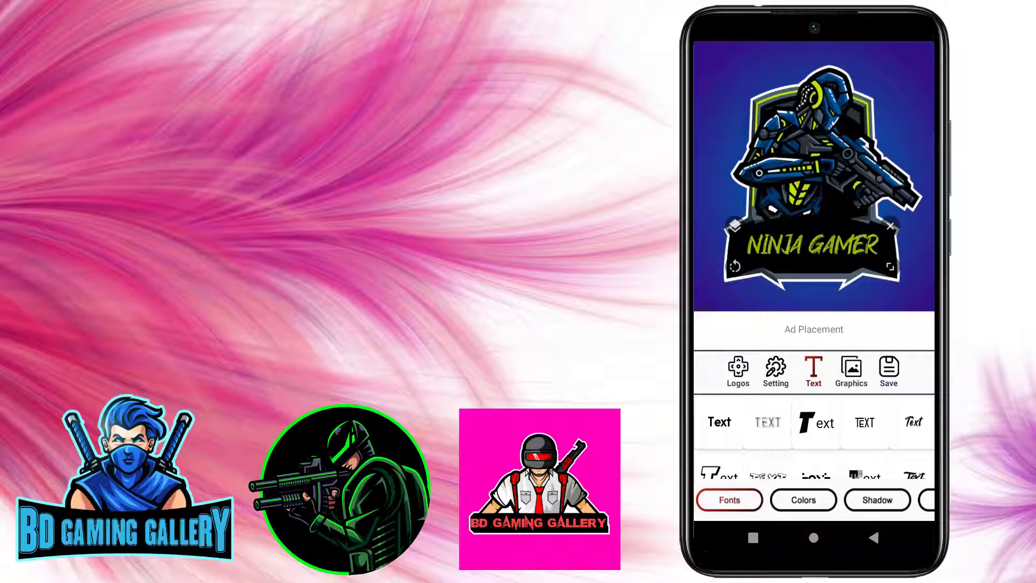
pyautogui.scroll(-2, 814, 443)
pyautogui.click(768, 429)
pyautogui.click(719, 429)
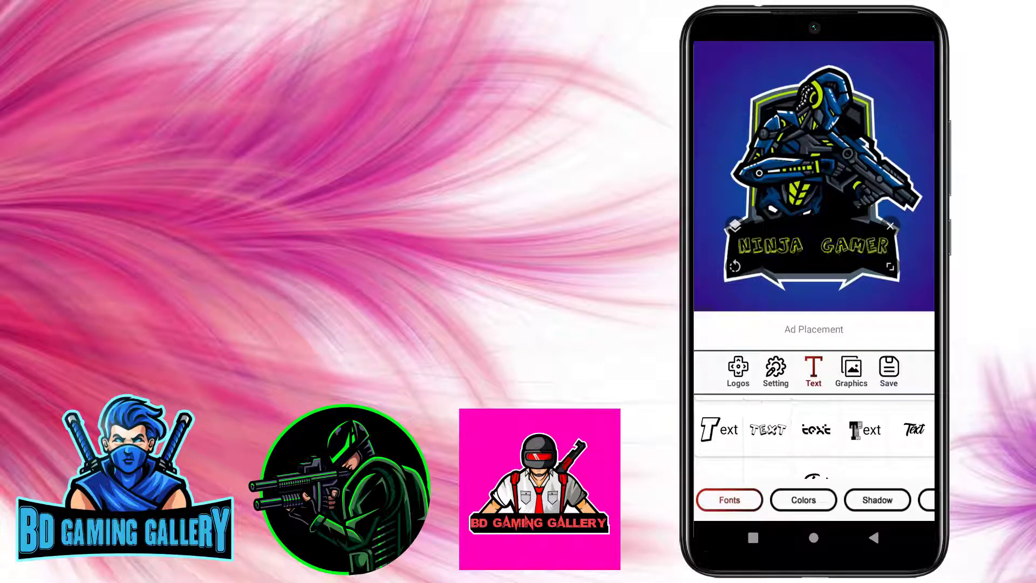
pyautogui.click(816, 430)
pyautogui.click(865, 429)
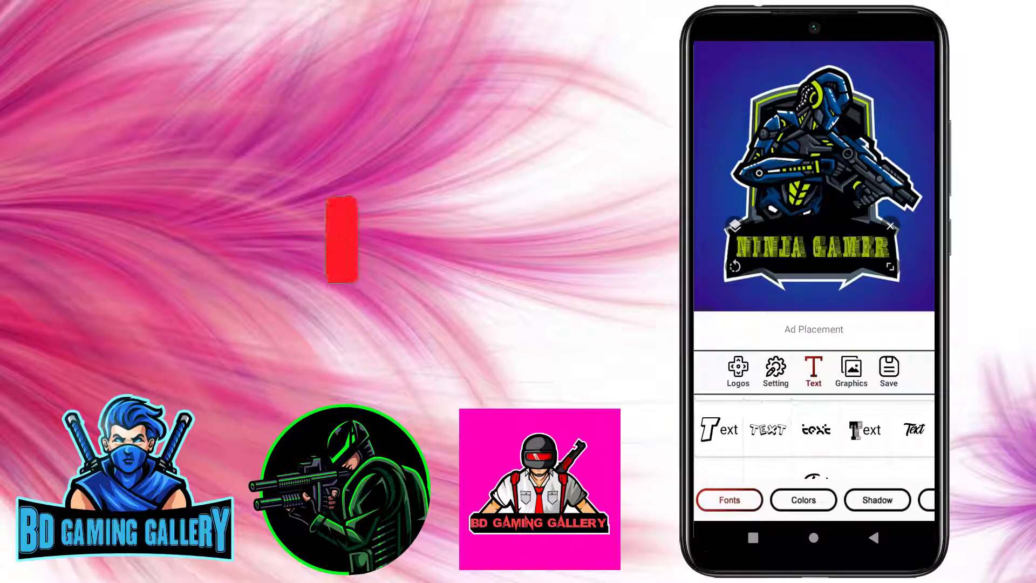
pyautogui.click(913, 429)
pyautogui.scroll(-2, 814, 443)
pyautogui.click(768, 448)
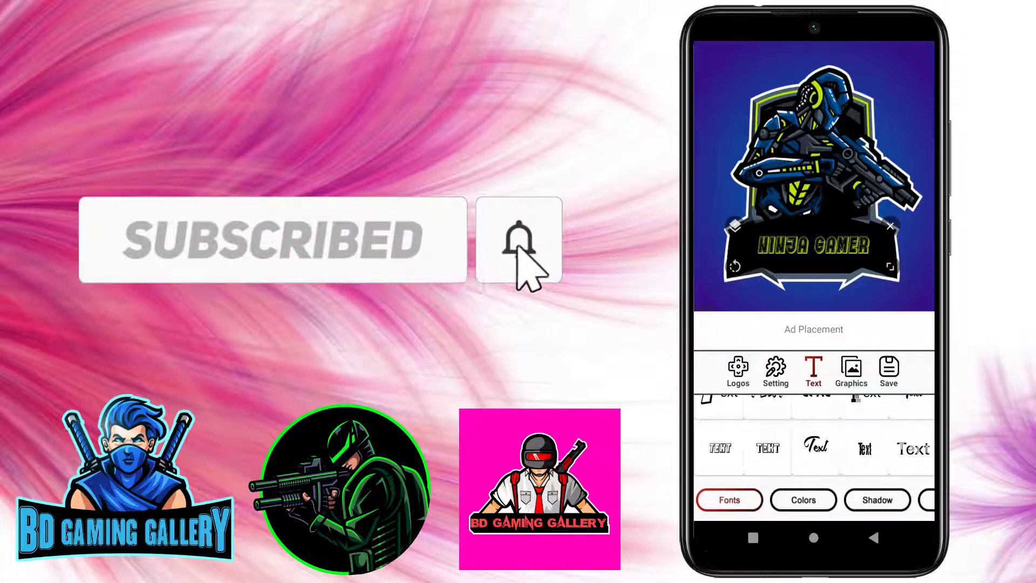
pyautogui.click(913, 448)
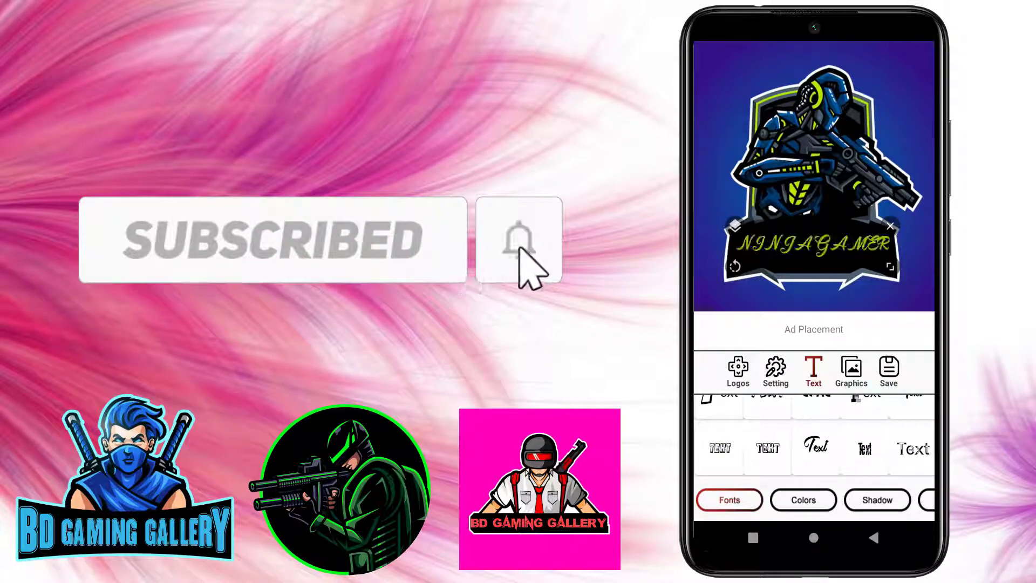
pyautogui.click(864, 448)
# Settle on the bold block font and enlarge NINJA GAMER to span the banner.
pyautogui.scroll(-2, 814, 443)
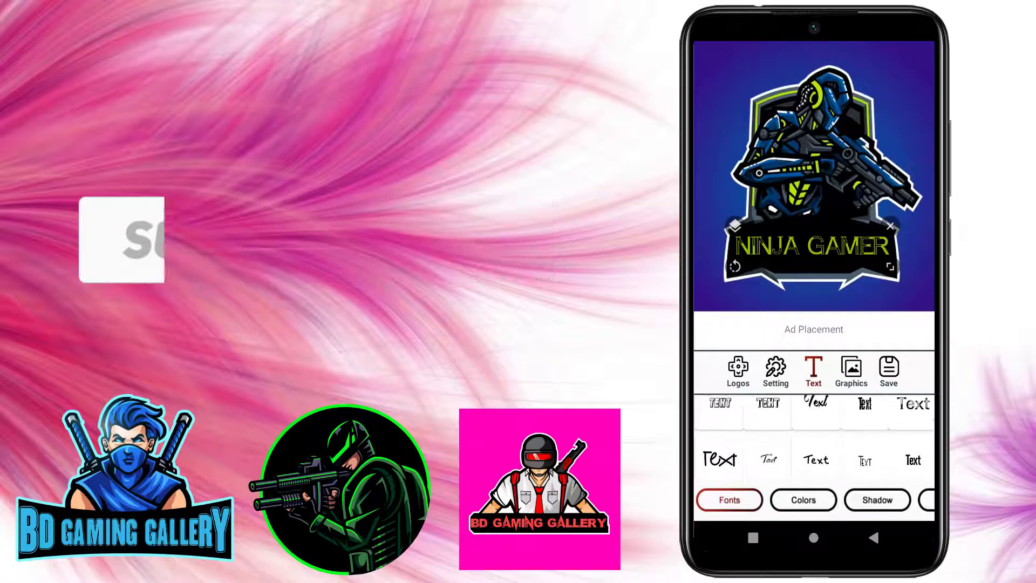
pyautogui.click(720, 458)
pyautogui.click(769, 459)
pyautogui.click(816, 458)
pyautogui.click(865, 459)
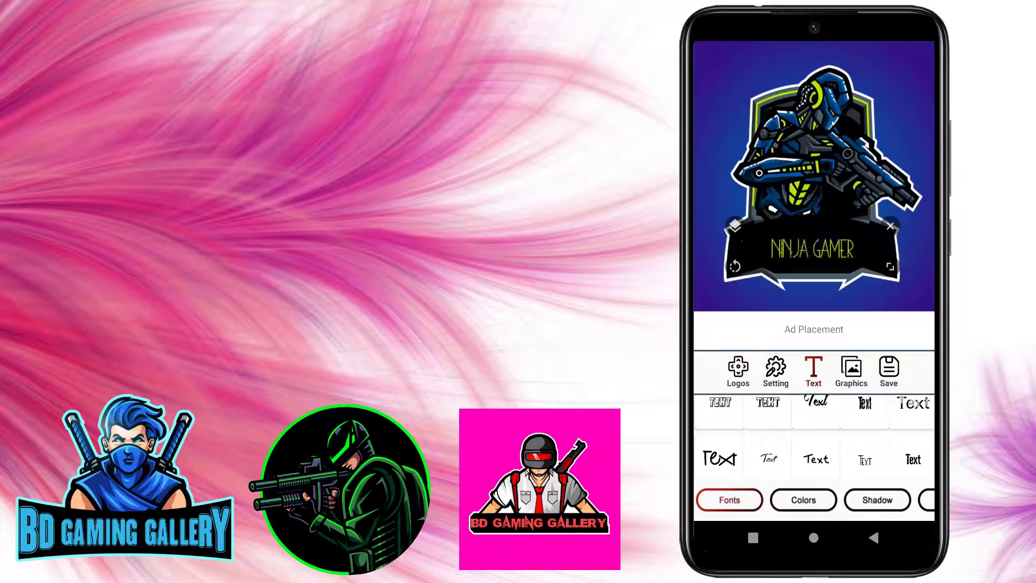
pyautogui.click(913, 458)
pyautogui.scroll(-2, 814, 443)
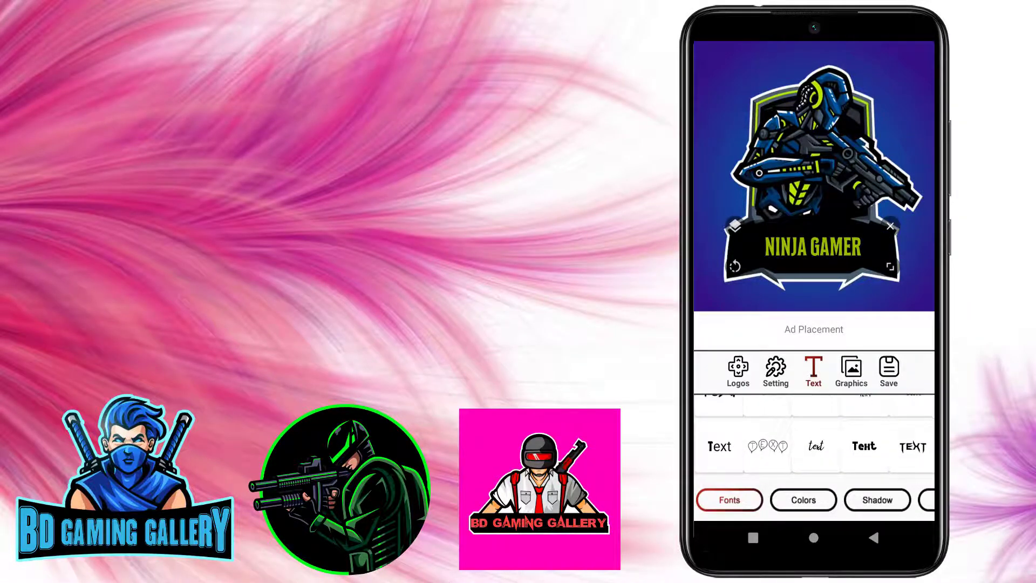
pyautogui.click(720, 447)
pyautogui.click(768, 447)
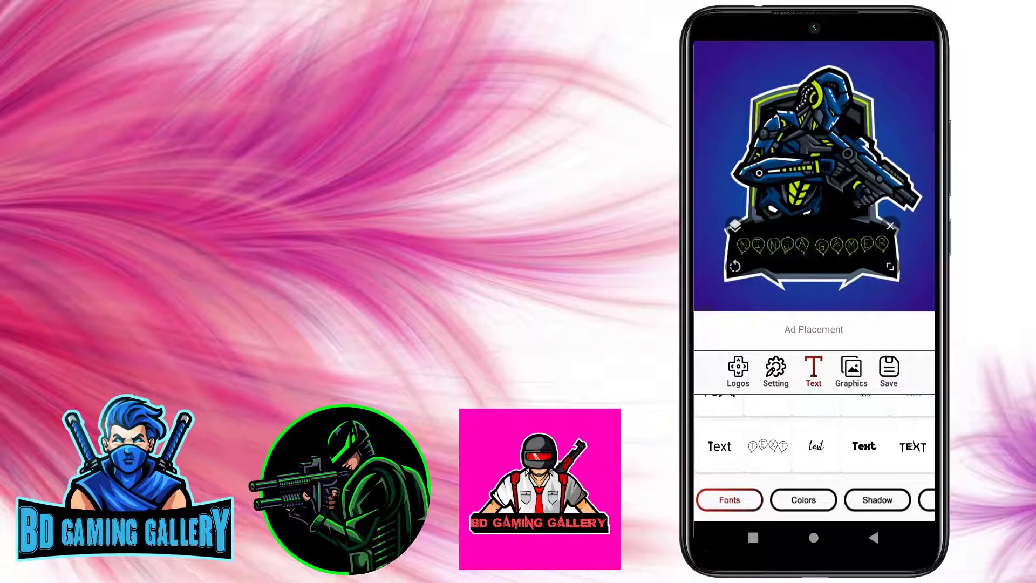
pyautogui.click(816, 447)
pyautogui.click(864, 446)
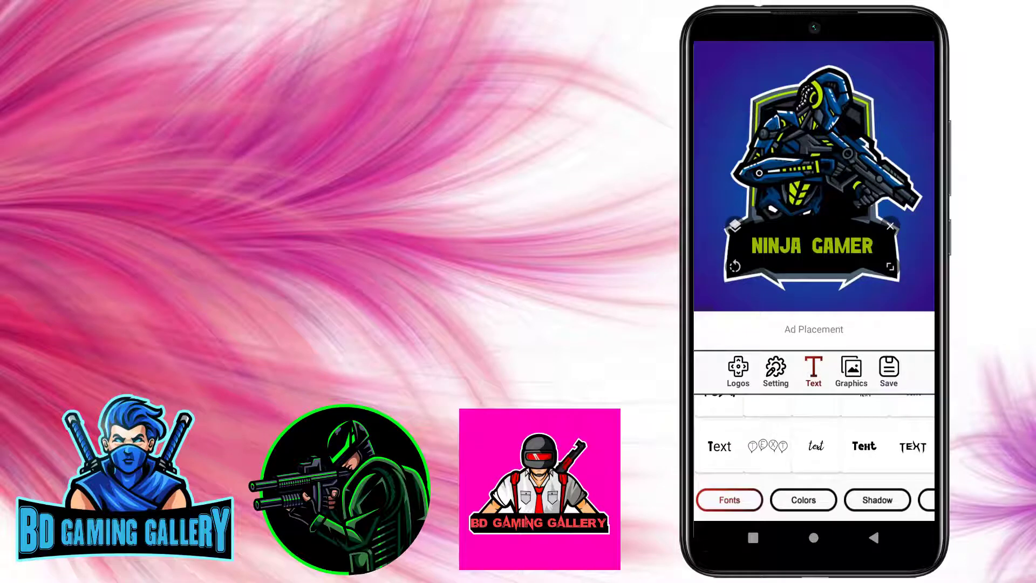
pyautogui.click(914, 447)
pyautogui.click(864, 446)
pyautogui.moveTo(890, 267); pyautogui.dragTo(912, 277)
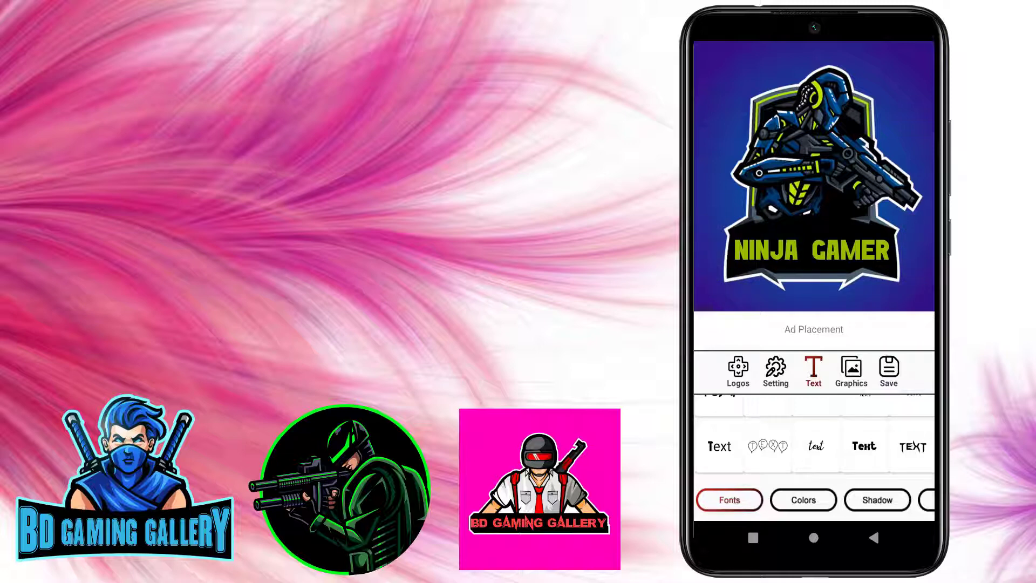
# Open the Shadow settings and nudge the shadow radius up, then back down.
pyautogui.hscroll(2, 814, 500)
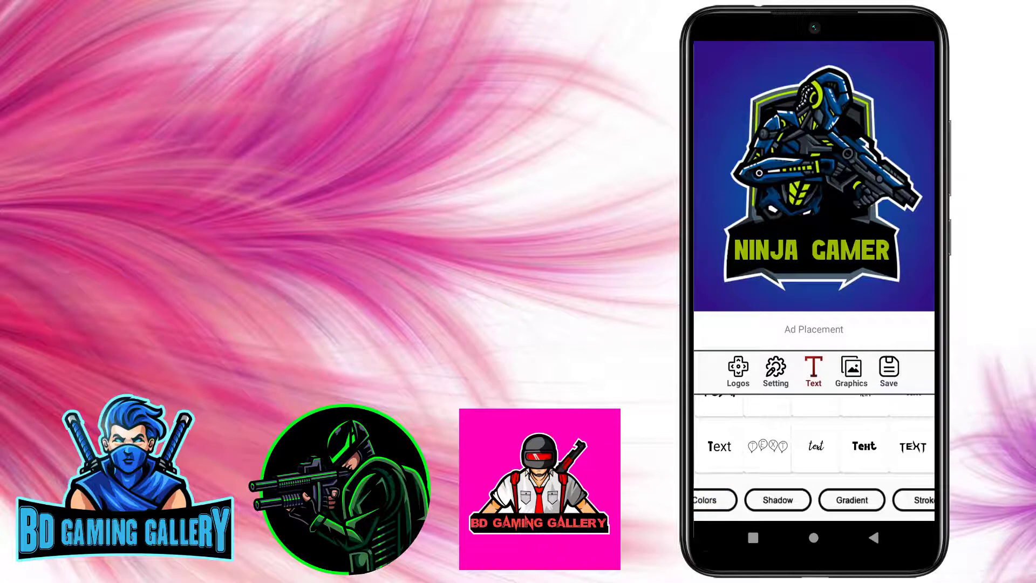
pyautogui.hscroll(-2, 814, 500)
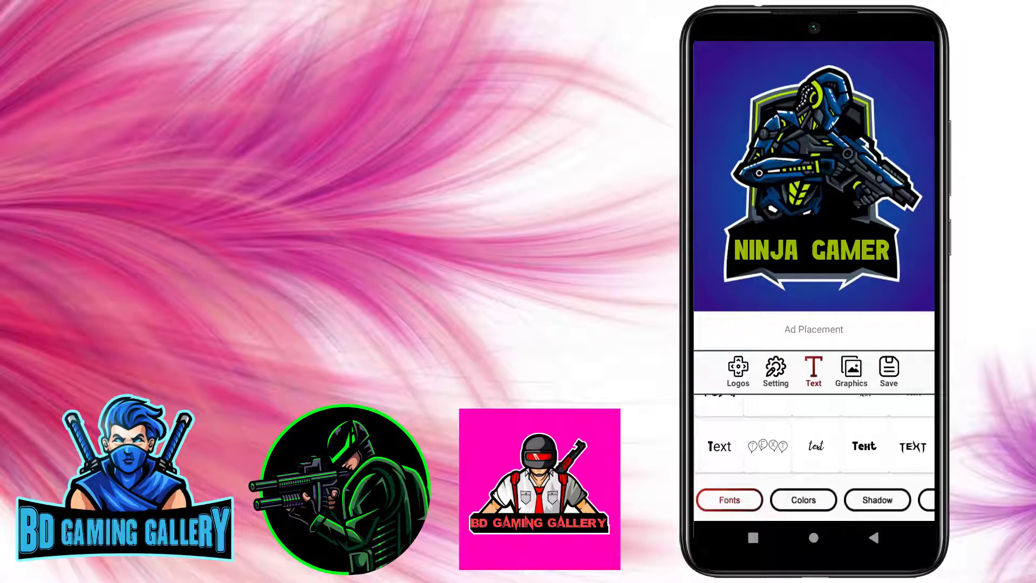
pyautogui.hscroll(2, 814, 500)
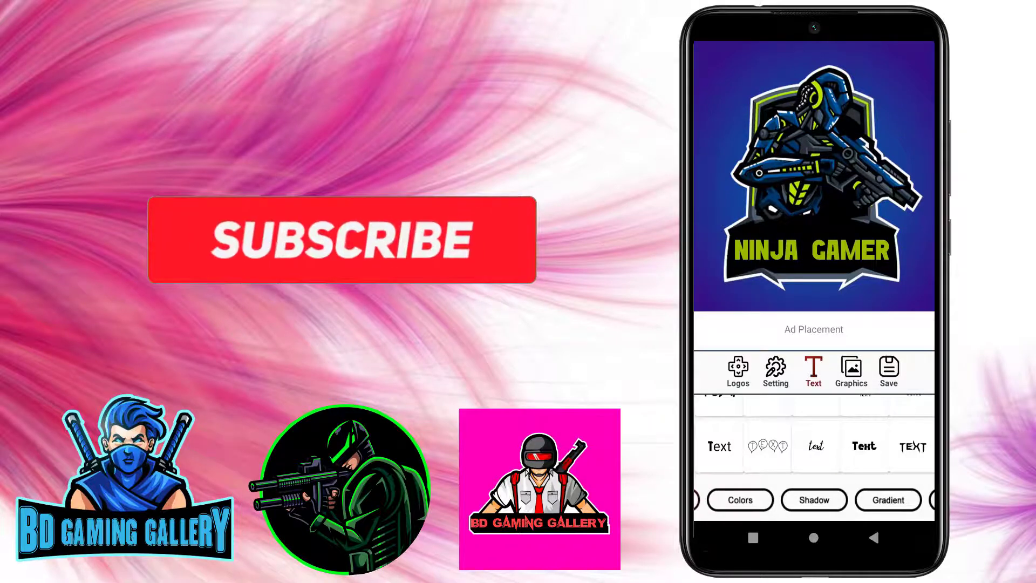
pyautogui.click(797, 500)
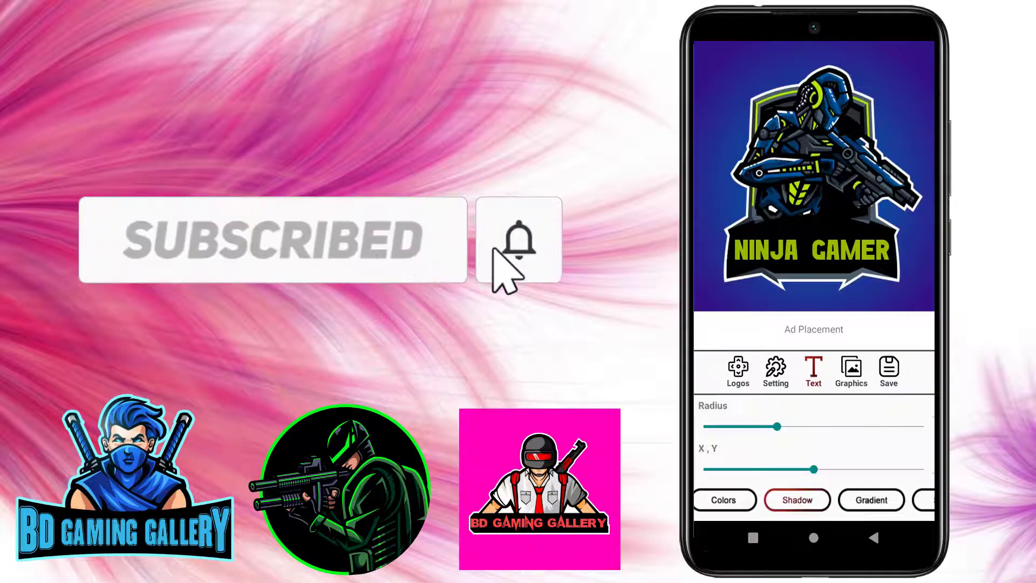
pyautogui.moveTo(775, 426)
pyautogui.mouseDown()
pyautogui.moveTo(873, 426)
pyautogui.moveTo(777, 426)
pyautogui.mouseUp()
pyautogui.moveTo(864, 500); pyautogui.dragTo(831, 500)
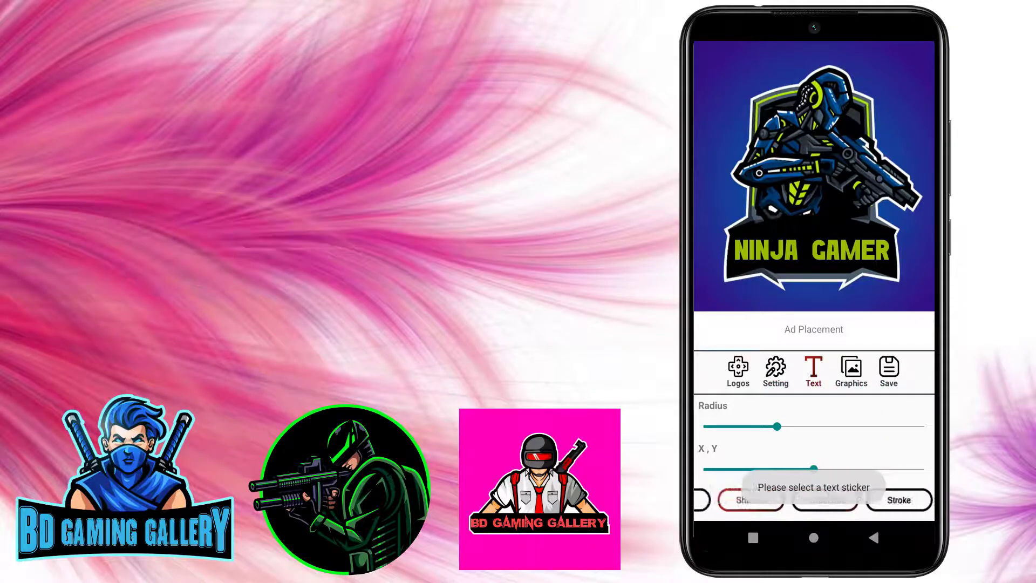
# Select the NINJA GAMER text and apply an orange-red two-colour gradient.
pyautogui.click(824, 500)
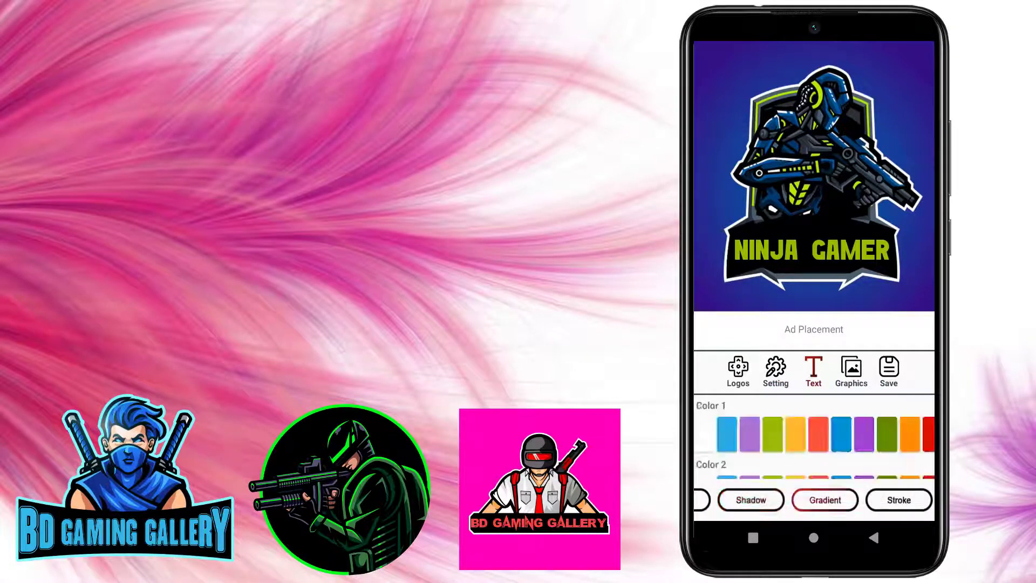
pyautogui.click(865, 434)
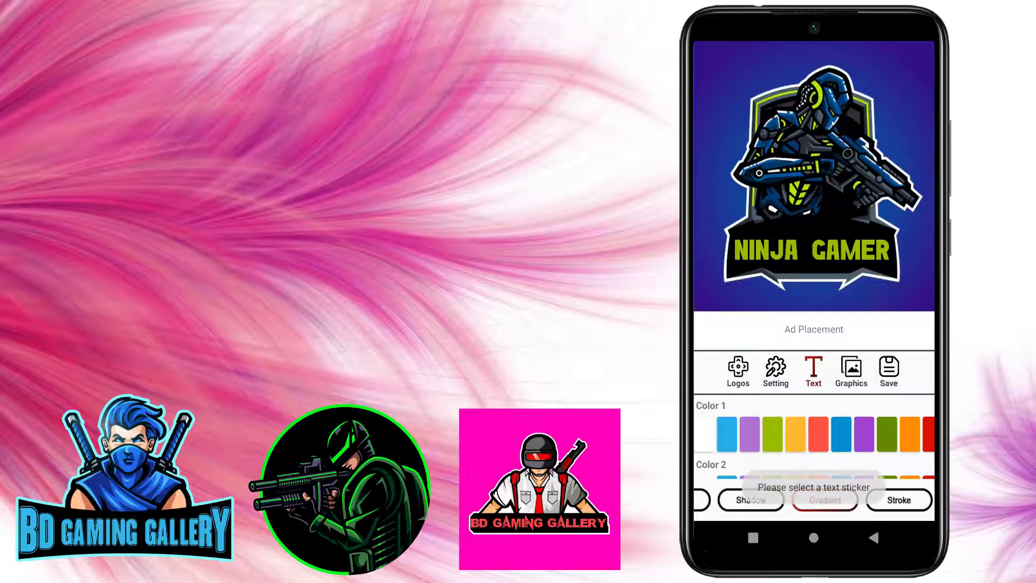
pyautogui.scroll(-1, 815, 431)
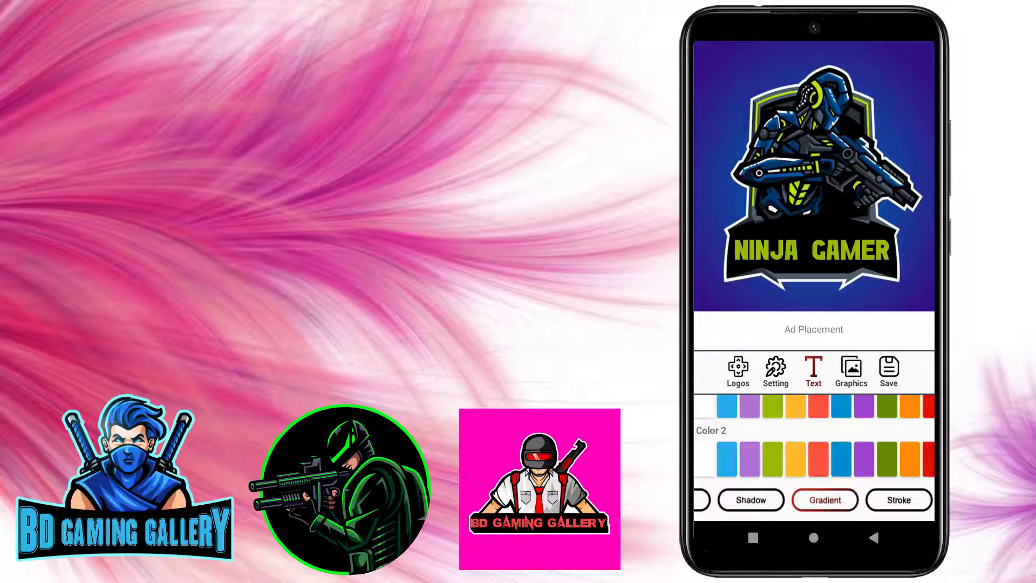
pyautogui.click(813, 251)
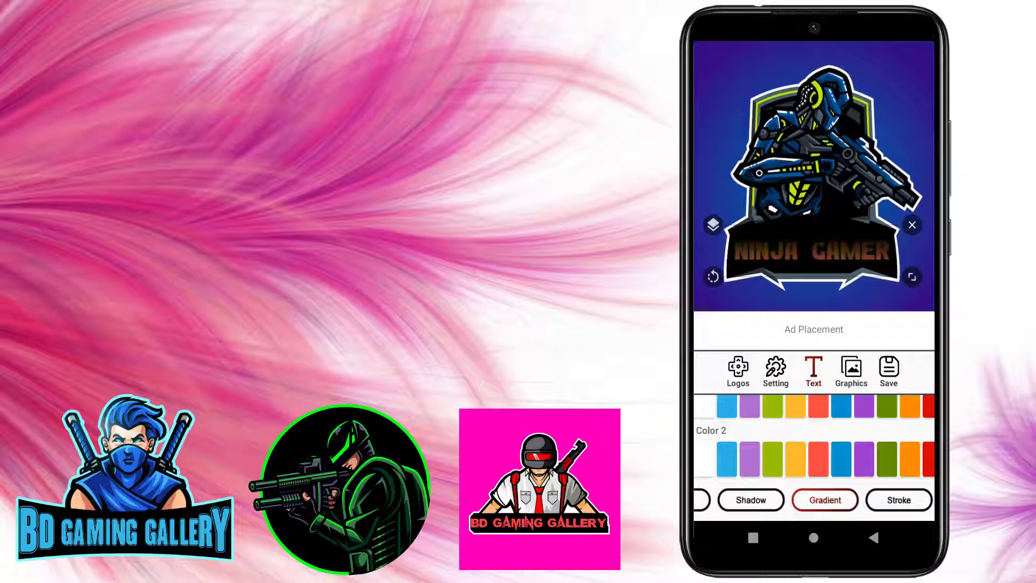
pyautogui.scroll(1, 814, 443)
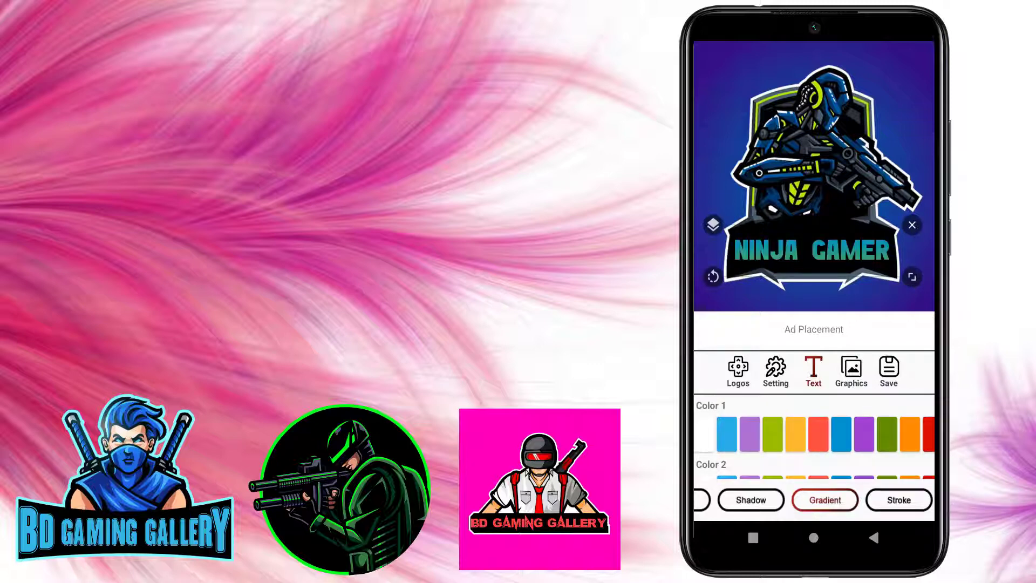
pyautogui.hscroll(2, 814, 434)
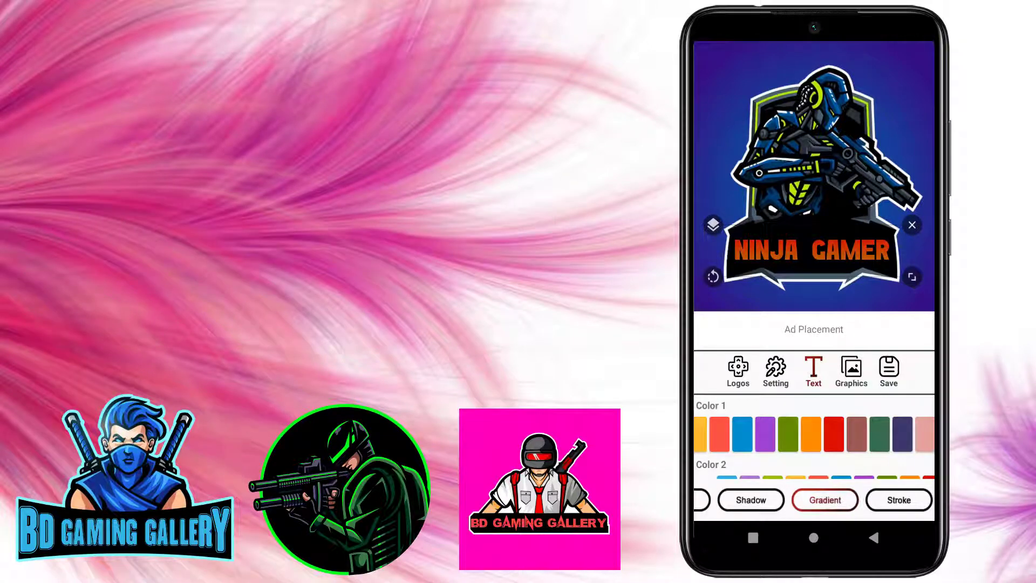
# Give NINJA GAMER a thin dark stroke of radius 1, then start saving as an image.
pyautogui.click(899, 500)
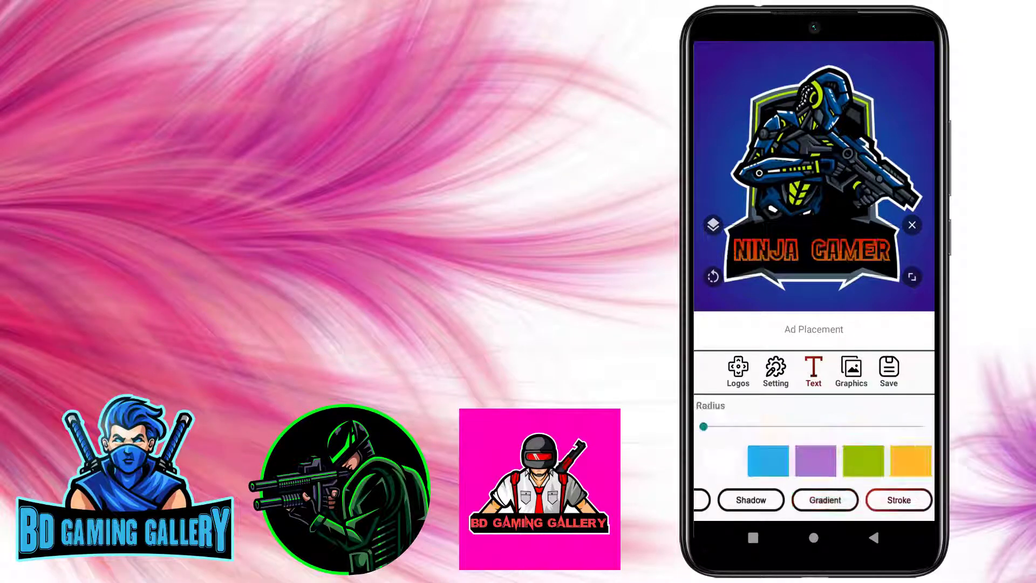
pyautogui.click(864, 460)
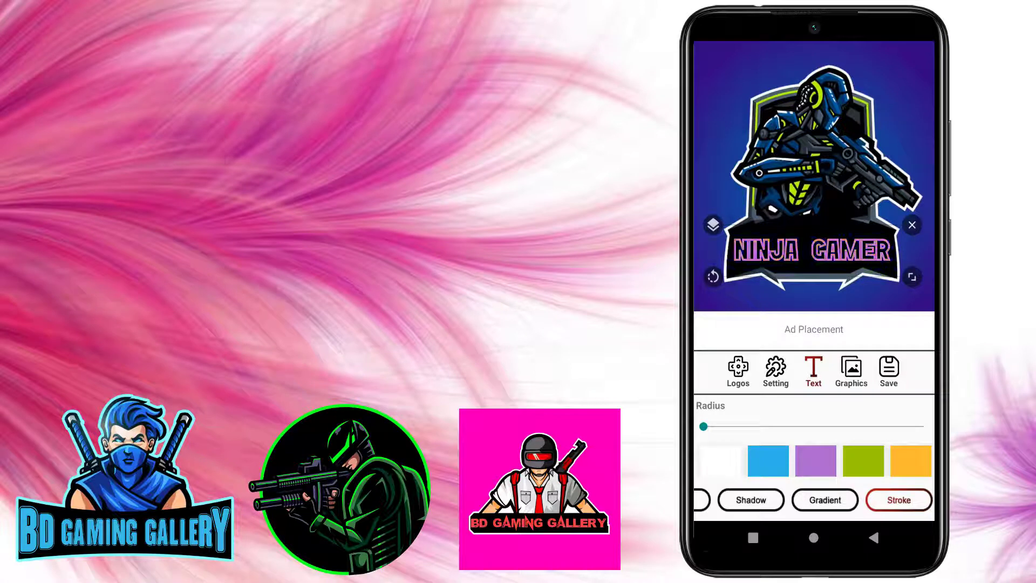
pyautogui.click(826, 500)
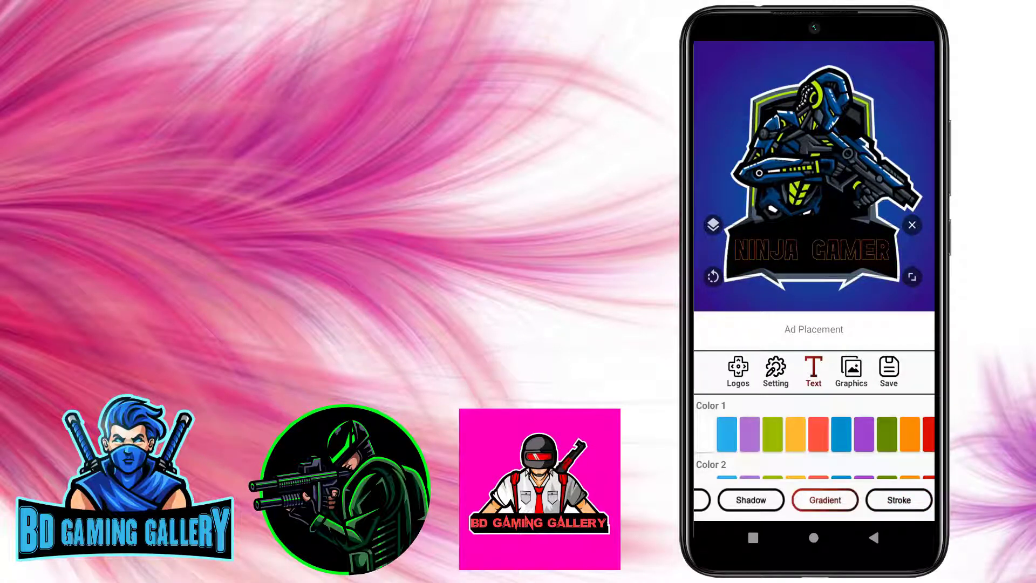
pyautogui.click(899, 500)
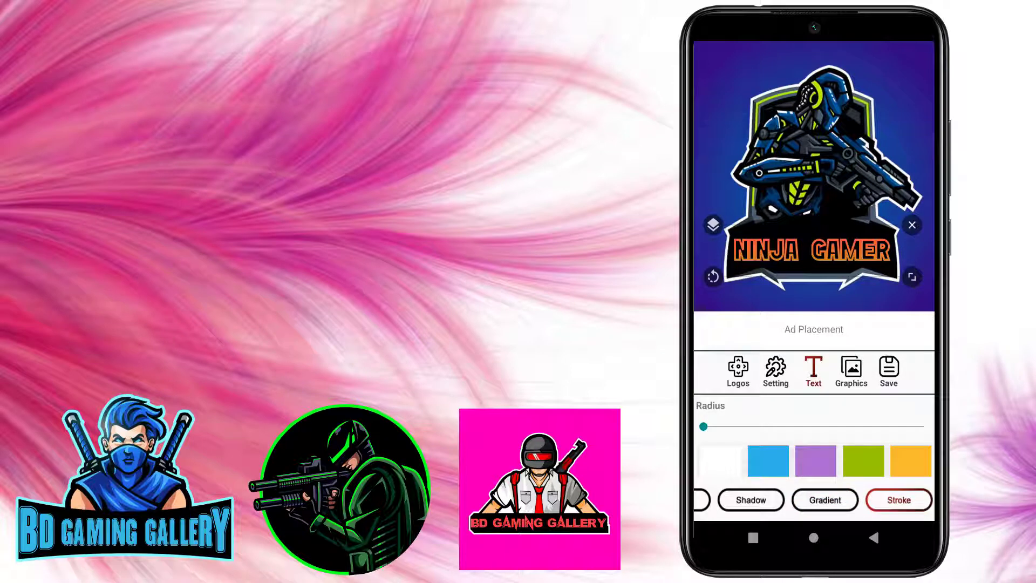
pyautogui.moveTo(704, 427)
pyautogui.mouseDown()
pyautogui.moveTo(770, 426)
pyautogui.moveTo(747, 427)
pyautogui.mouseUp()
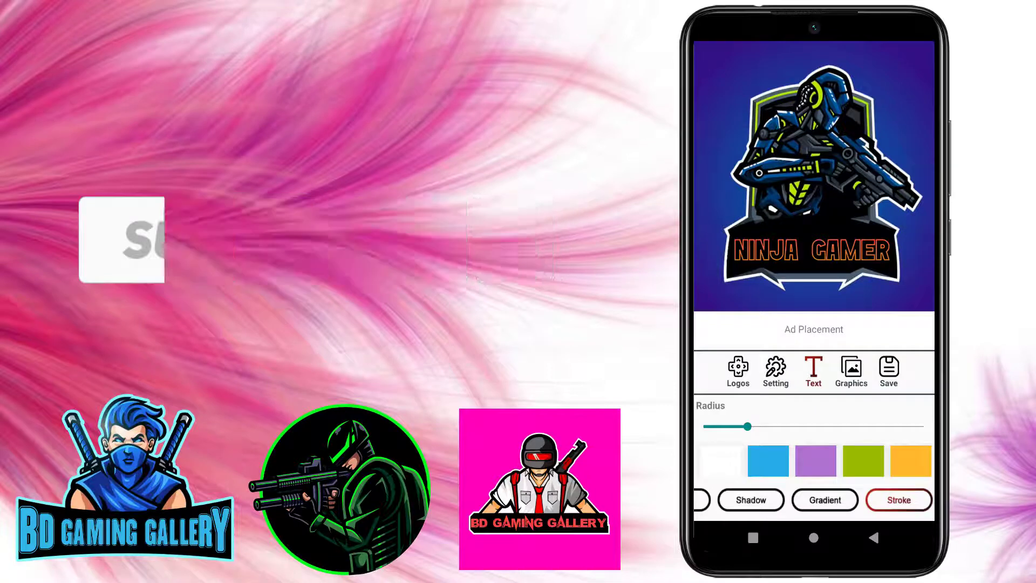
pyautogui.hscroll(-3, 814, 500)
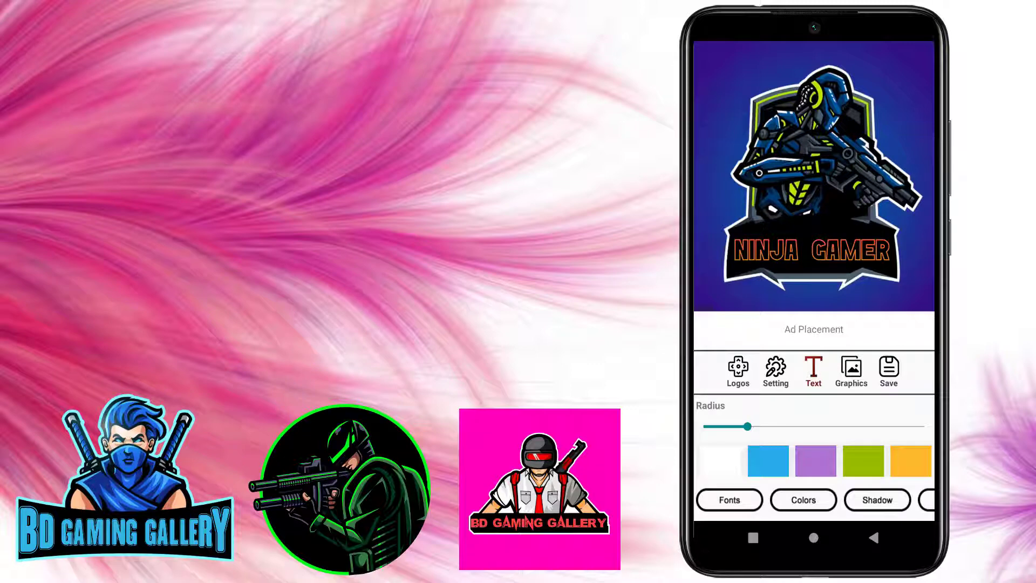
pyautogui.click(889, 371)
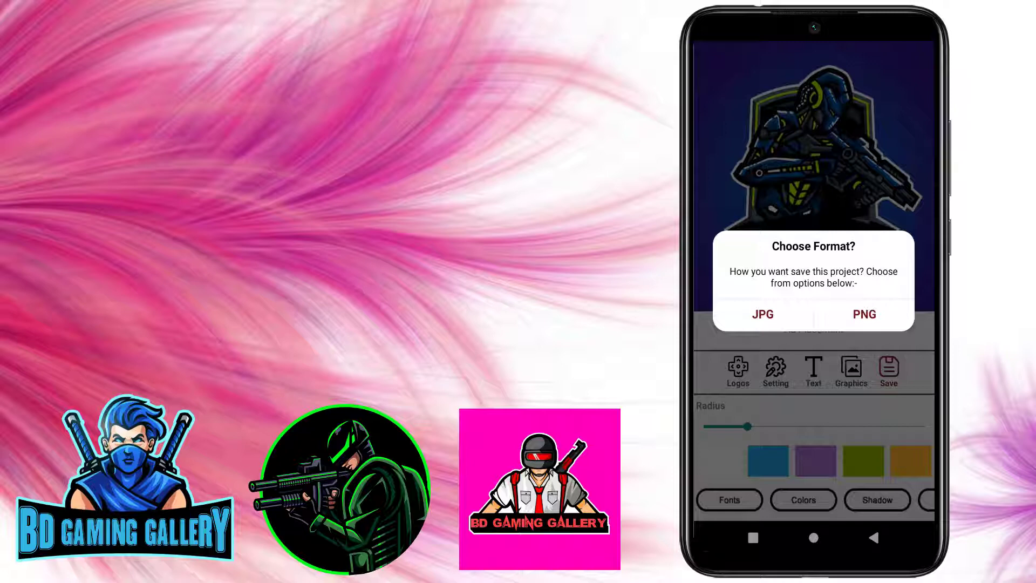
# Save the logo in the chosen image format and return to the home screen.
pyautogui.click(864, 314)
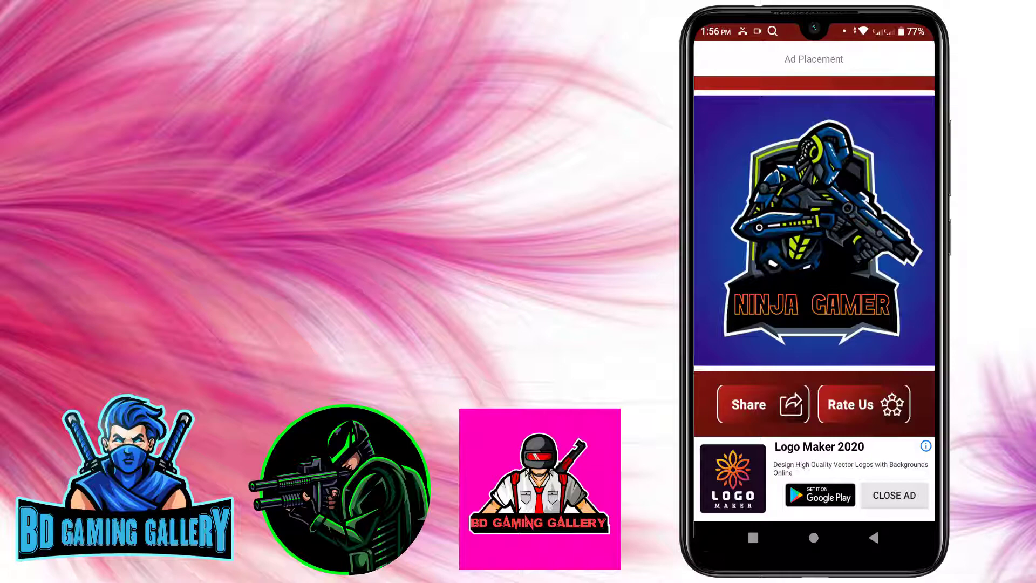
pyautogui.click(813, 538)
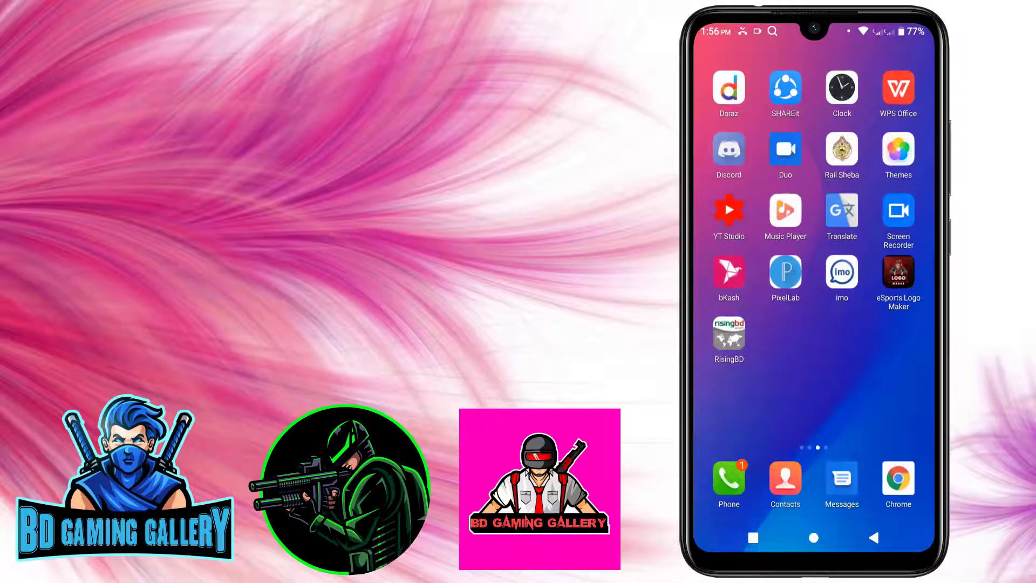
# Open the NINJA GAMER logo from the Images category in Files and view it without controls.
pyautogui.moveTo(755, 324); pyautogui.dragTo(907, 324)
pyautogui.click(899, 394)
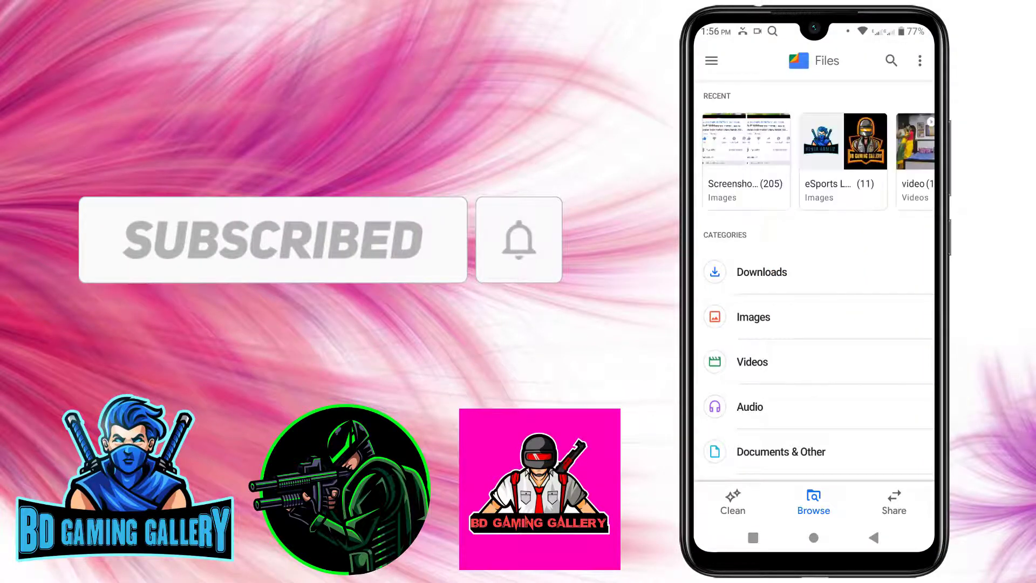
pyautogui.click(754, 317)
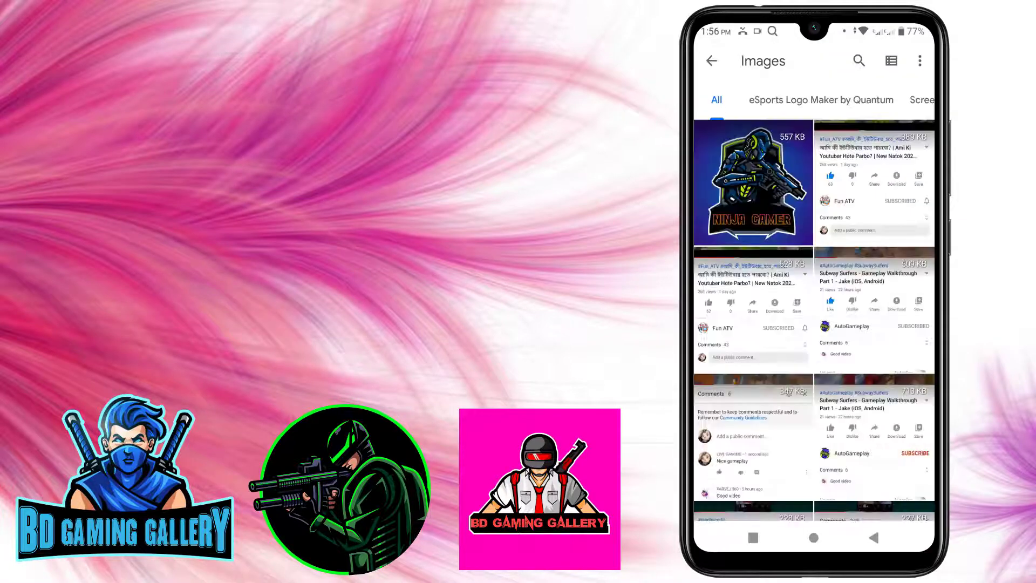
pyautogui.click(753, 183)
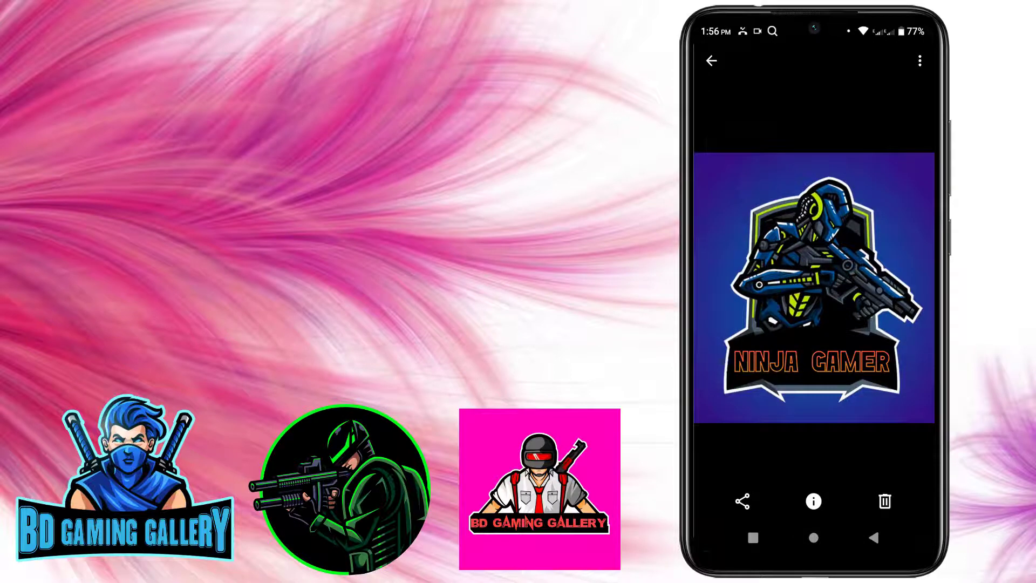
pyautogui.doubleClick(814, 288)
pyautogui.click(814, 287)
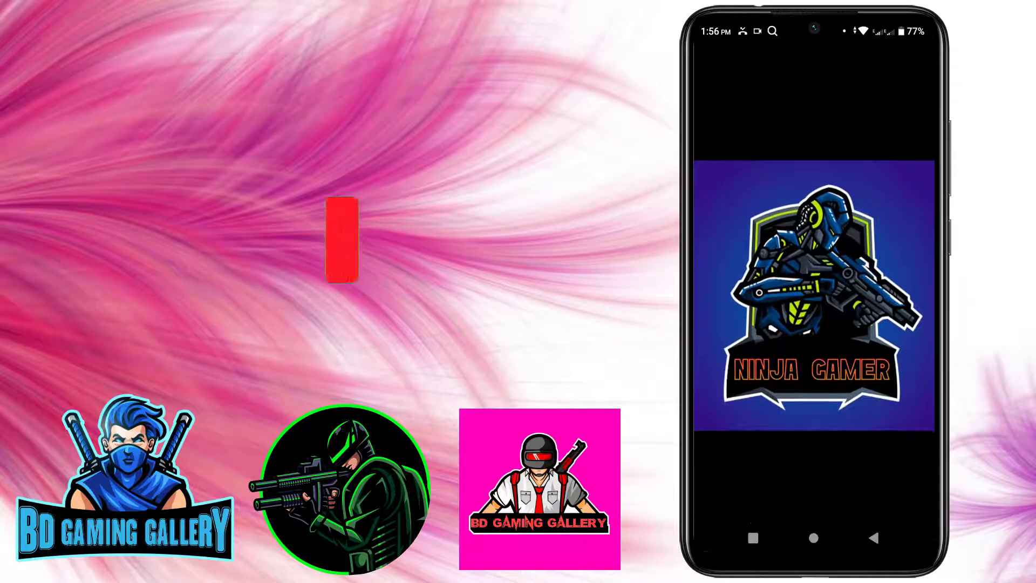